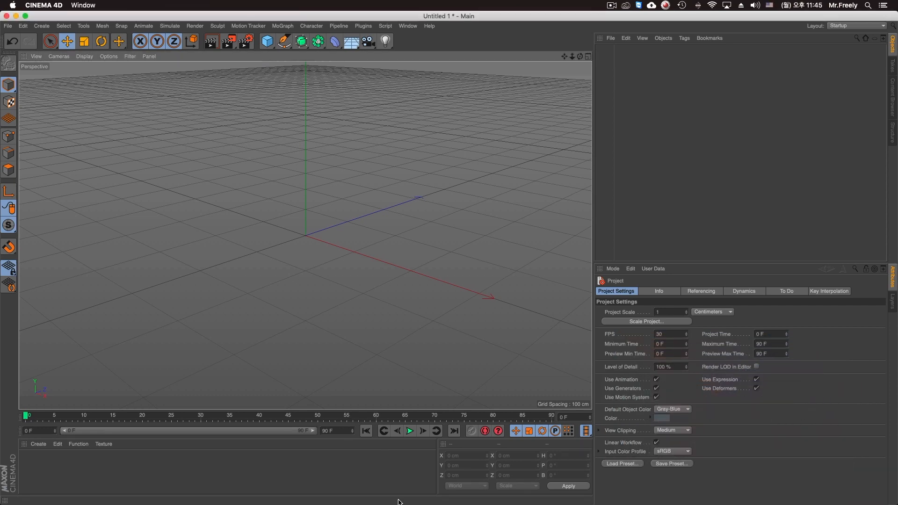
Switch to Chrome and run a Google image search for "deux".
mouse_move(398, 503)
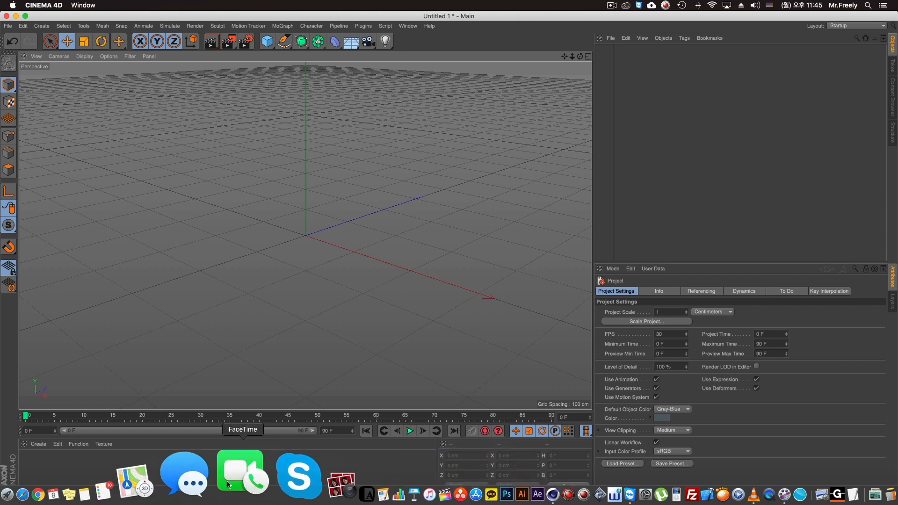
left_click(124, 481)
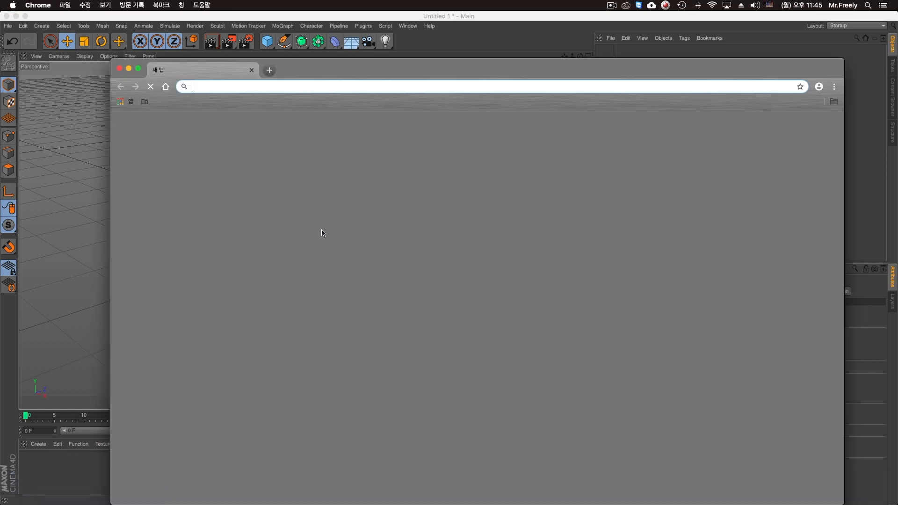
left_click_drag(385, 69, 385, 54)
left_click(419, 238)
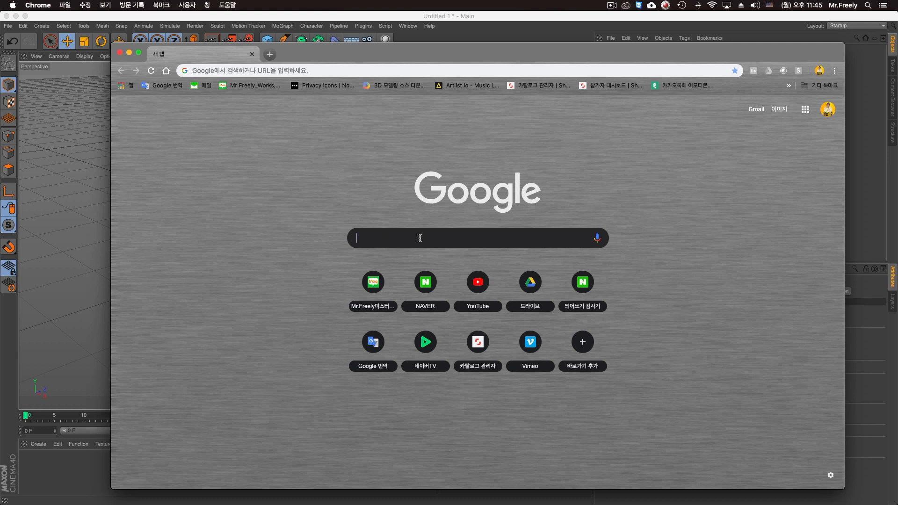
type("deux")
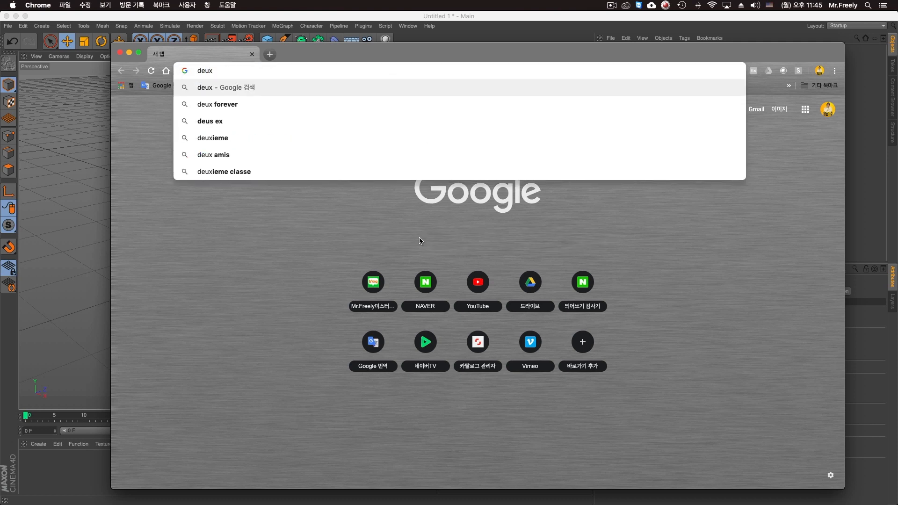
key("Return")
left_click(223, 141)
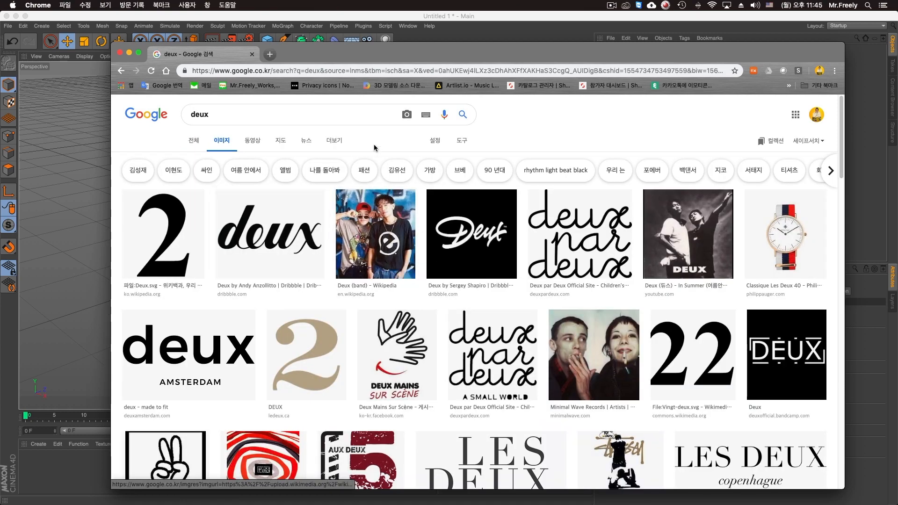
Filter the image results by size to those larger than 800×600.
left_click(461, 140)
left_click(198, 158)
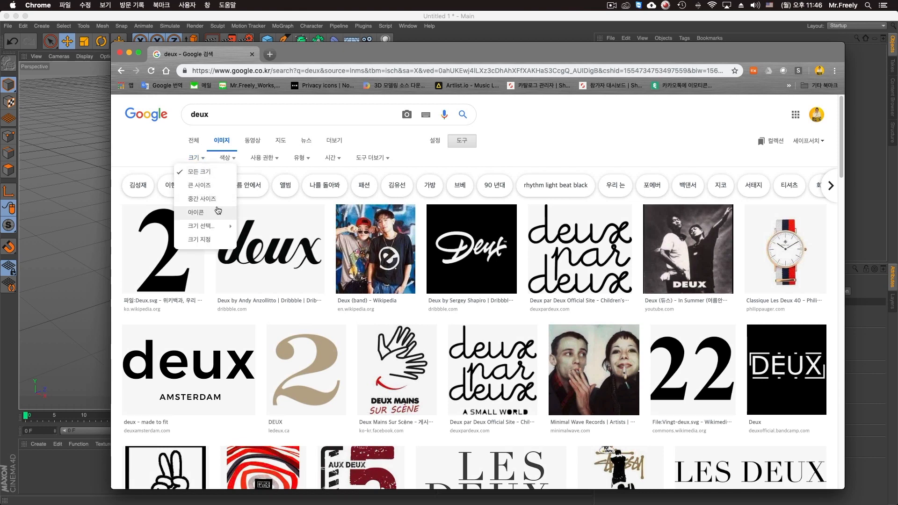
mouse_move(205, 226)
left_click(264, 216)
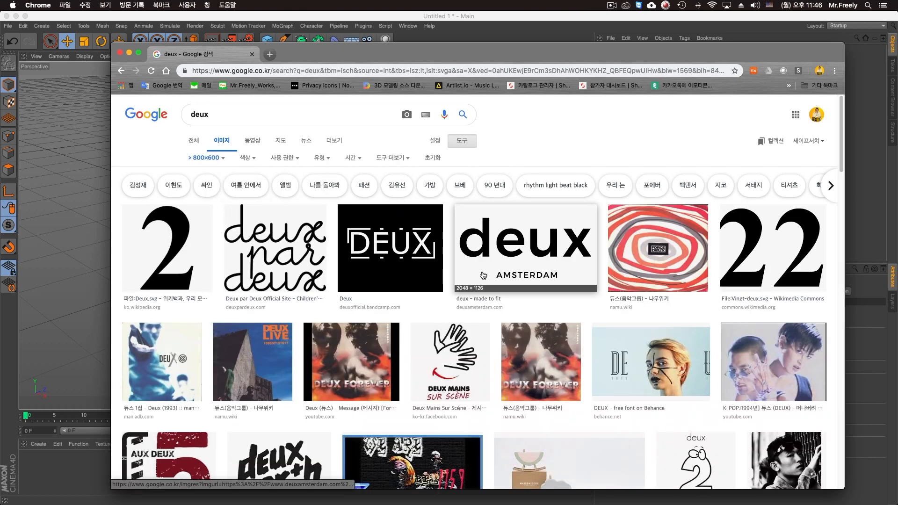
Browse the filtered results and open the black-and-white portrait of the man in a denim shirt from news.chosun.com.
scroll(504, 285, "down", 2)
scroll(503, 285, "down", 2)
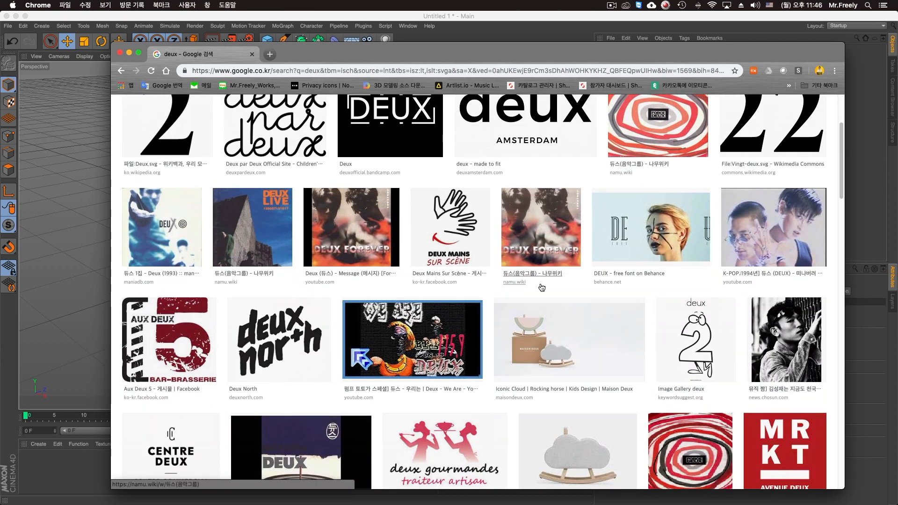
scroll(547, 287, "down", 3)
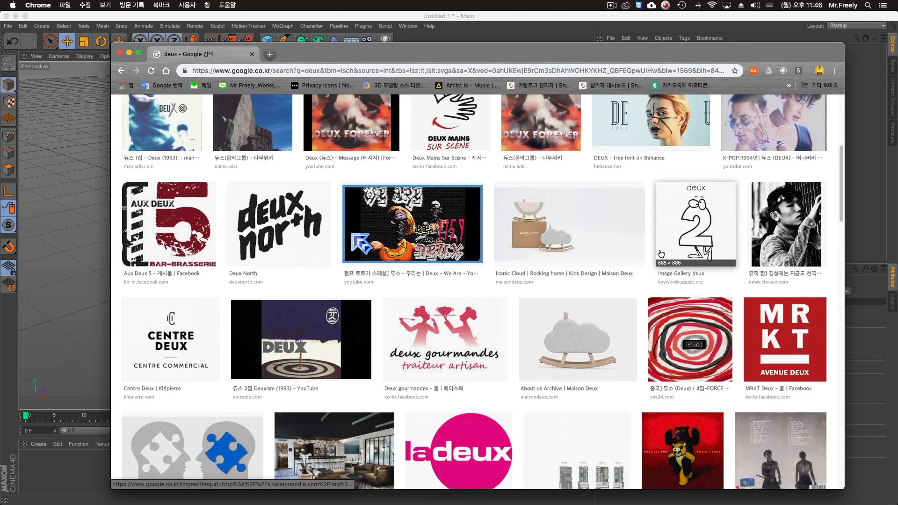
scroll(692, 278, "down", 3)
scroll(669, 272, "down", 6)
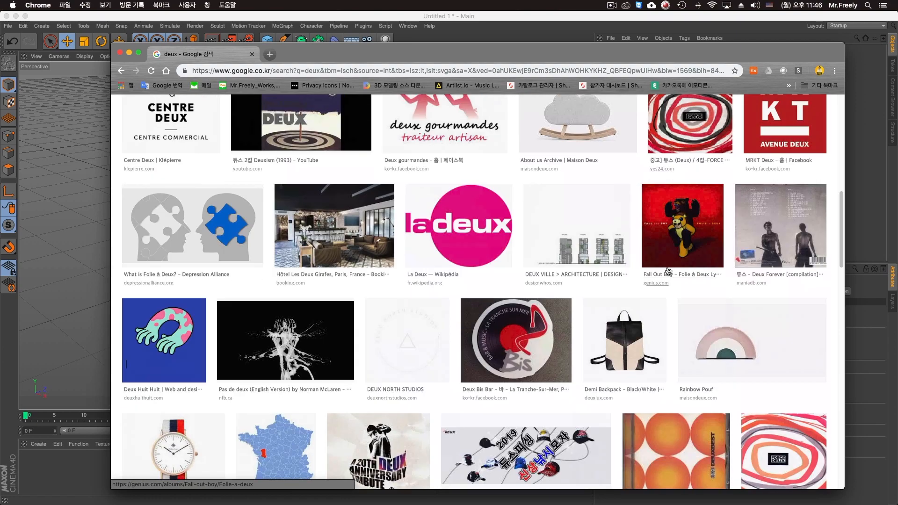
scroll(668, 272, "down", 3)
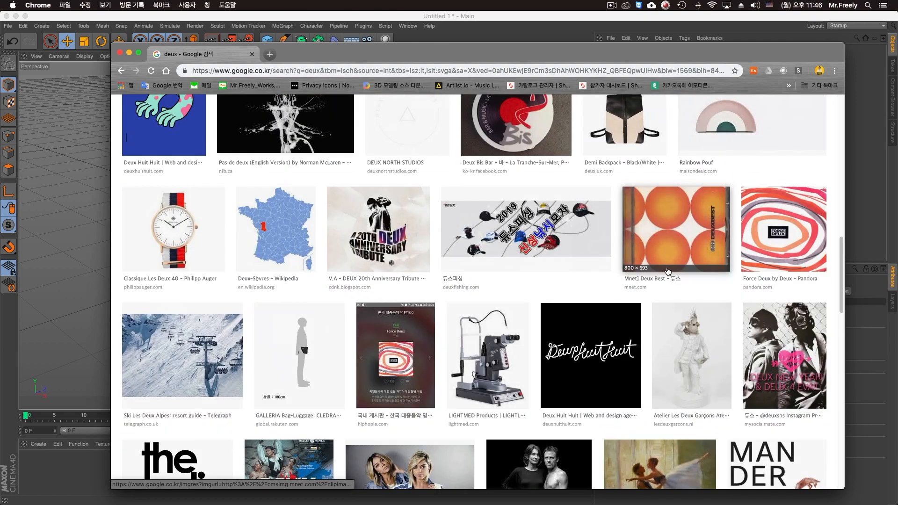
scroll(667, 272, "down", 3)
scroll(661, 318, "up", 5)
scroll(659, 354, "up", 8)
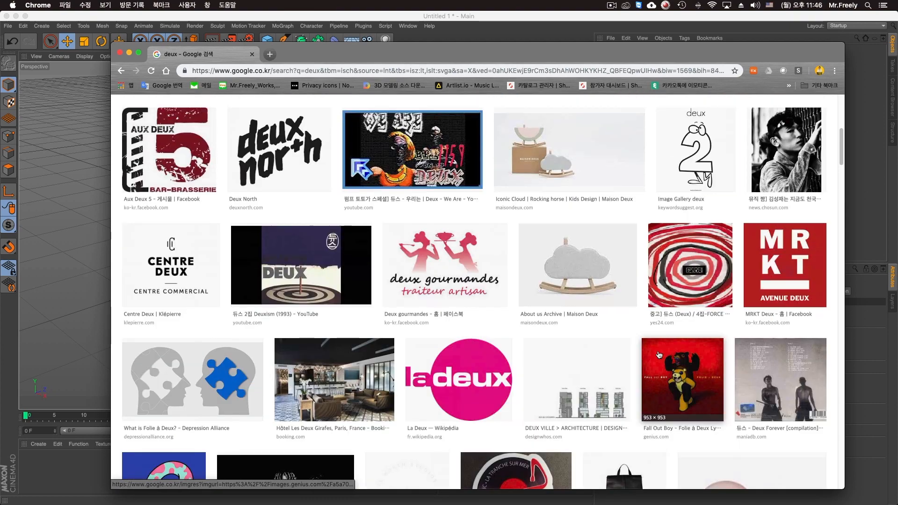
left_click(805, 171)
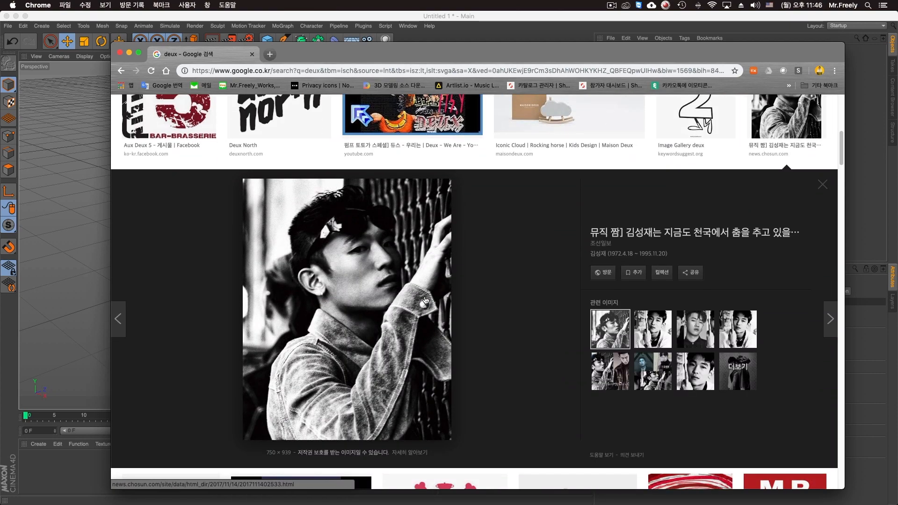
Save the opened portrait to the desktop as 1.jpg.
right_click(411, 291)
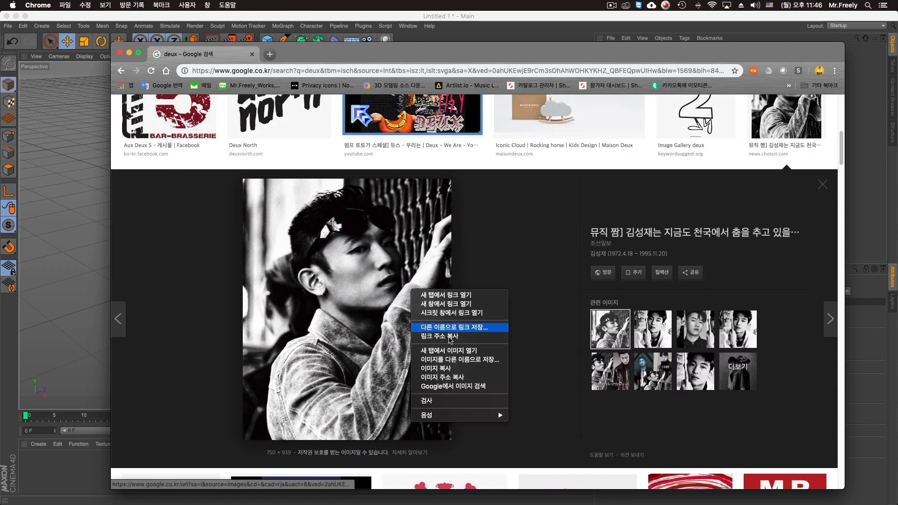
left_click(472, 360)
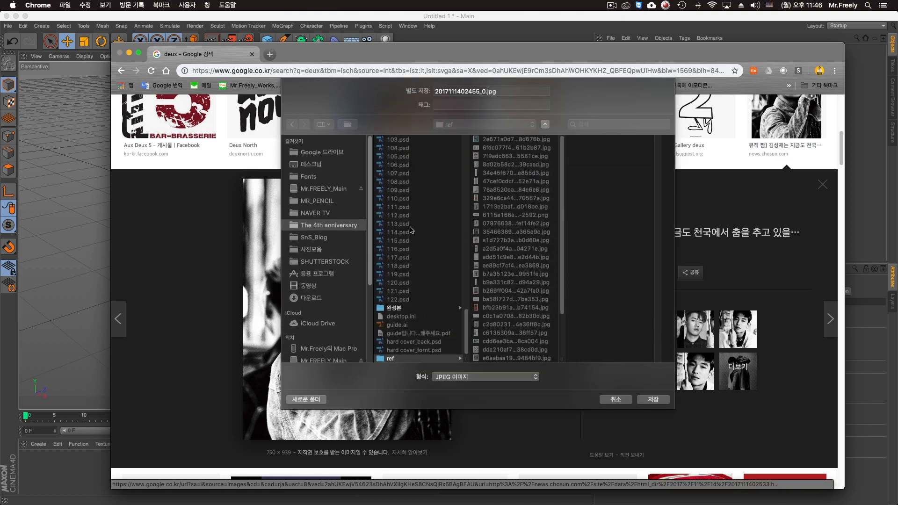
left_click(322, 189)
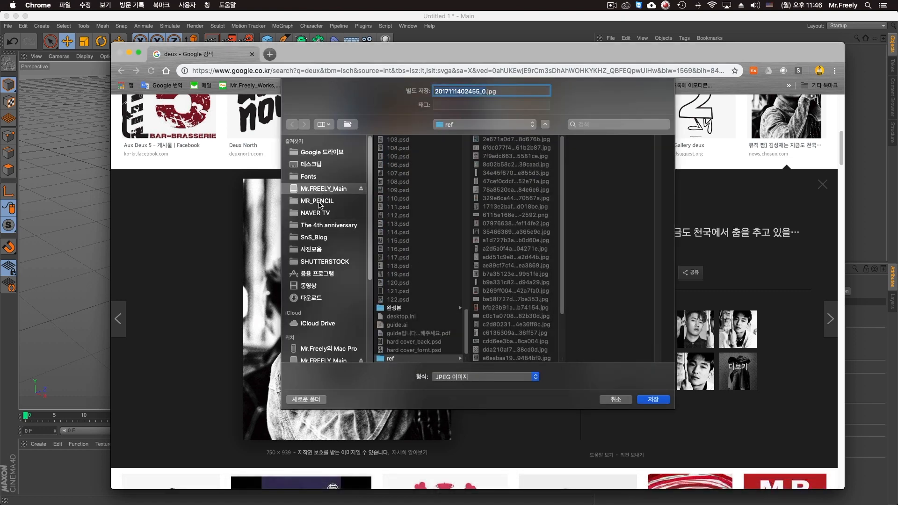
left_click(321, 167)
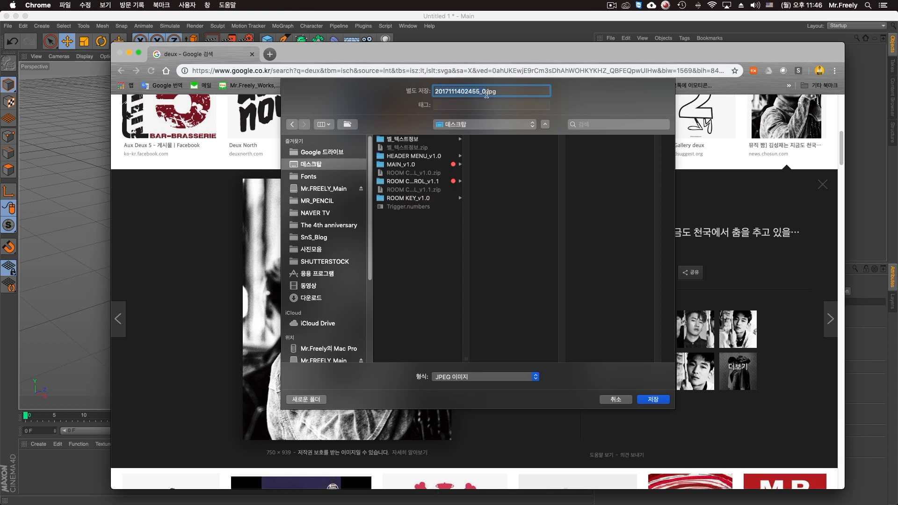
key("BackSpace")
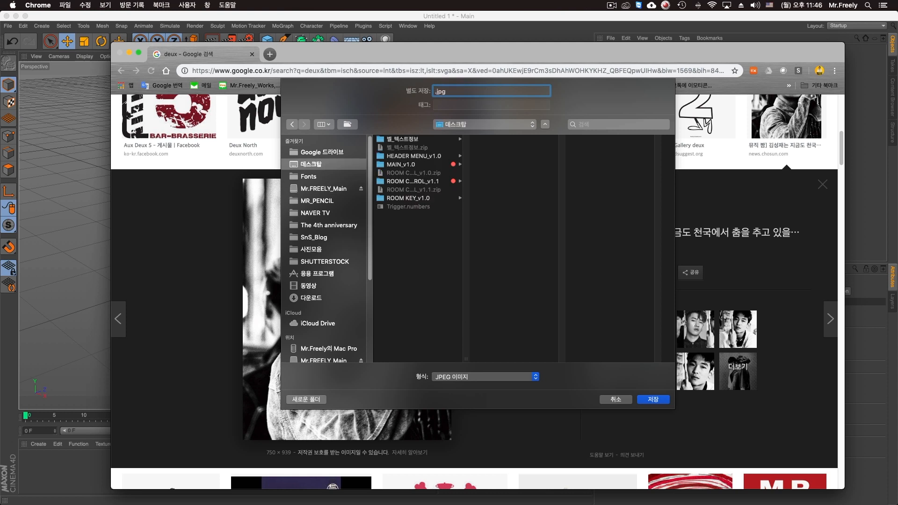
type("1")
key("Return")
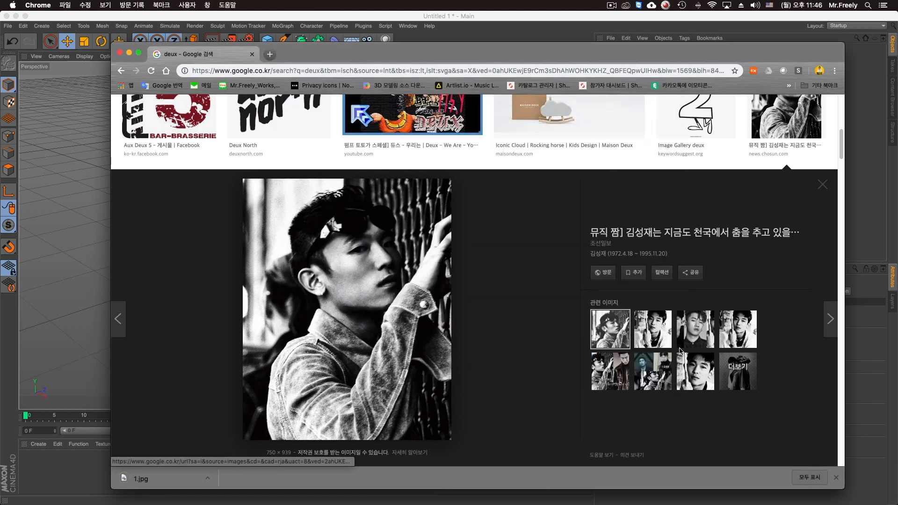
Preview the related images of the opened portrait.
left_click(701, 371)
left_click(736, 344)
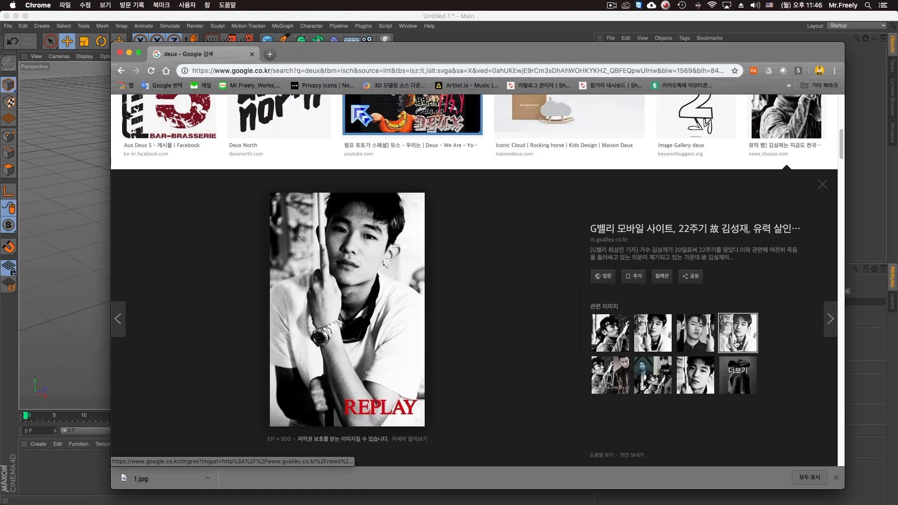
left_click(611, 333)
Find the 1993 Deux album cover from maniadb.com in the results and save it to the desktop as 2.jpg.
scroll(543, 324, "down", 5)
scroll(544, 326, "down", 10)
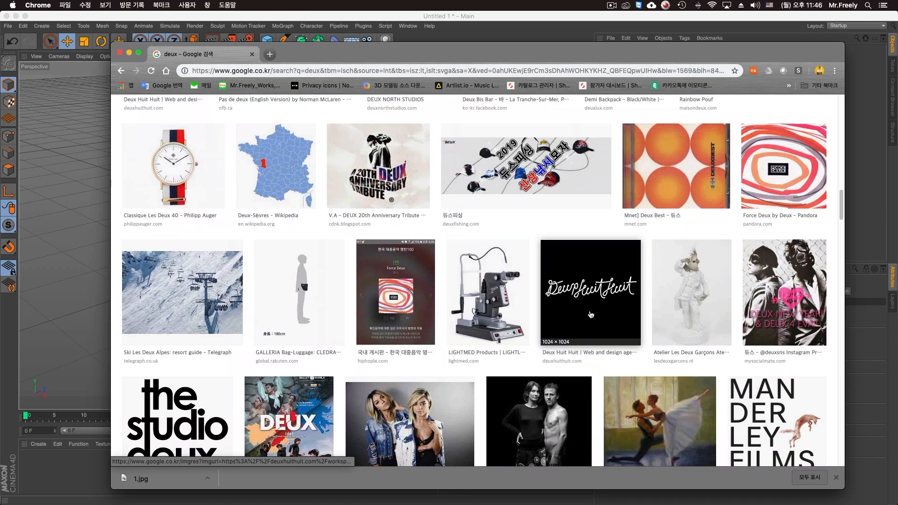
scroll(568, 323, "down", 2)
scroll(327, 323, "up", 15)
left_click(161, 294)
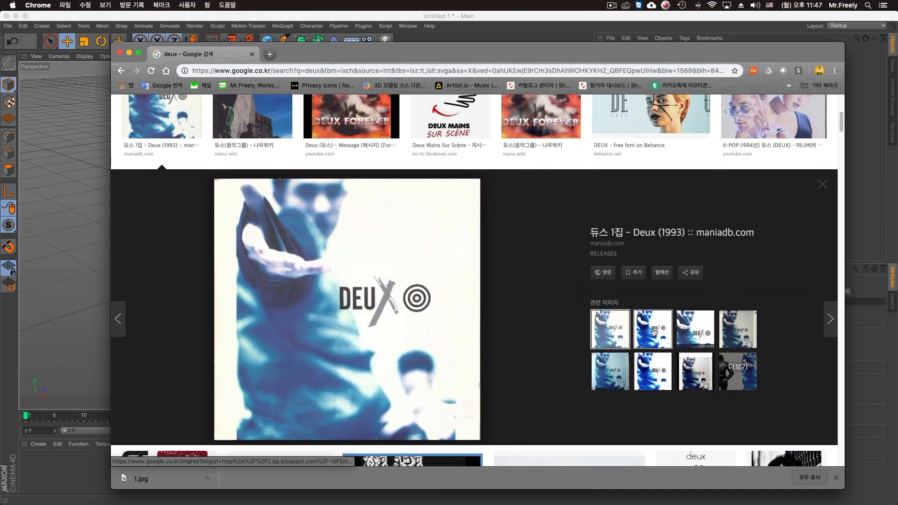
right_click(401, 280)
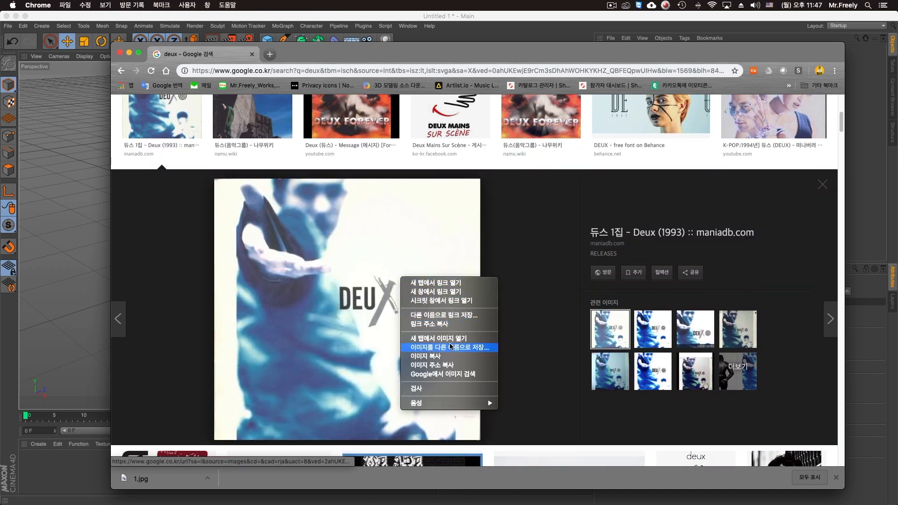
left_click(449, 347)
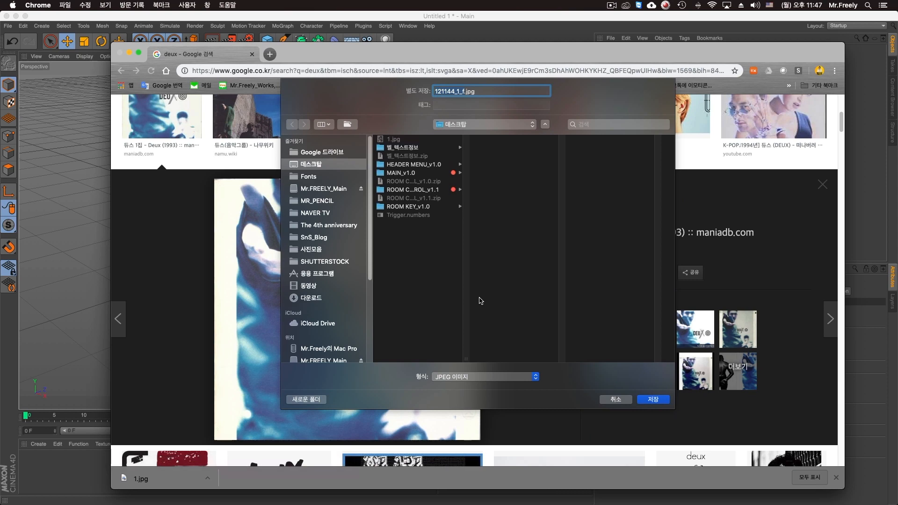
type("2")
key("Return")
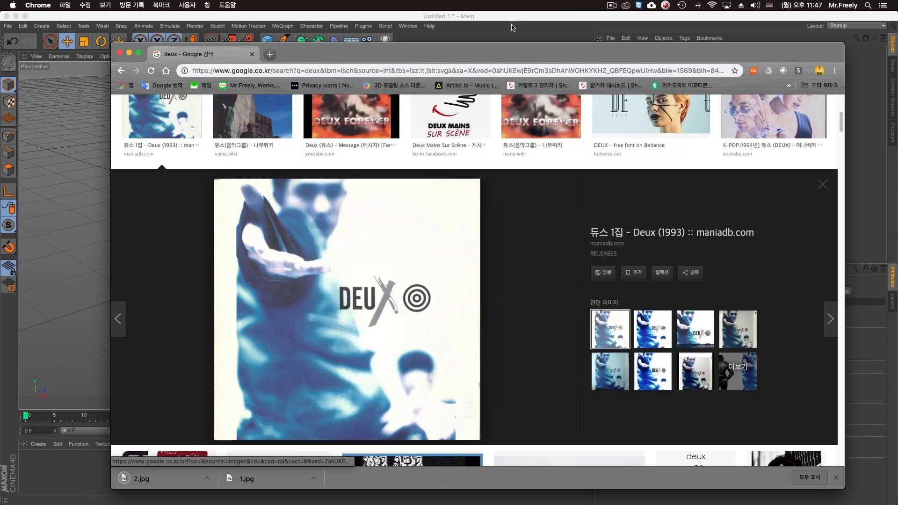
Switch back to Cinema 4D and add a Plane with its orientation set to -Z.
left_click(512, 25)
left_click(268, 41)
left_click(369, 79)
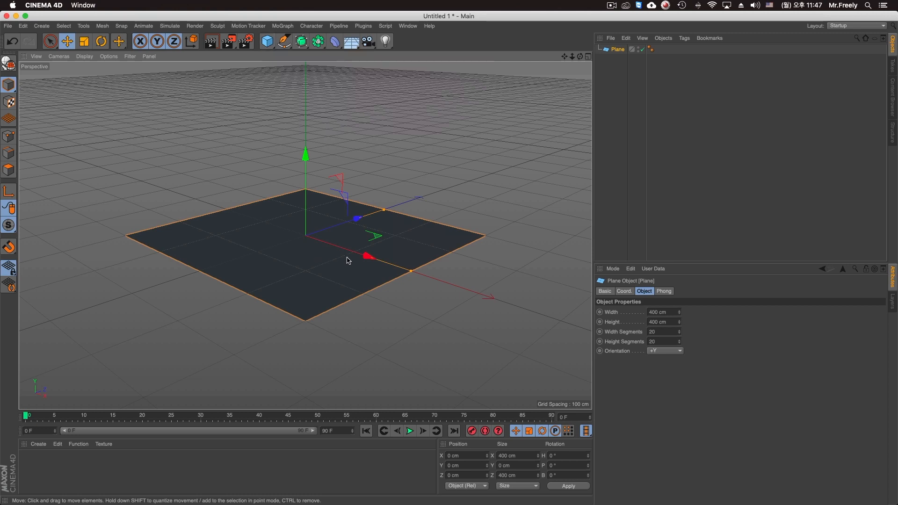
left_click(666, 351)
left_click(668, 380)
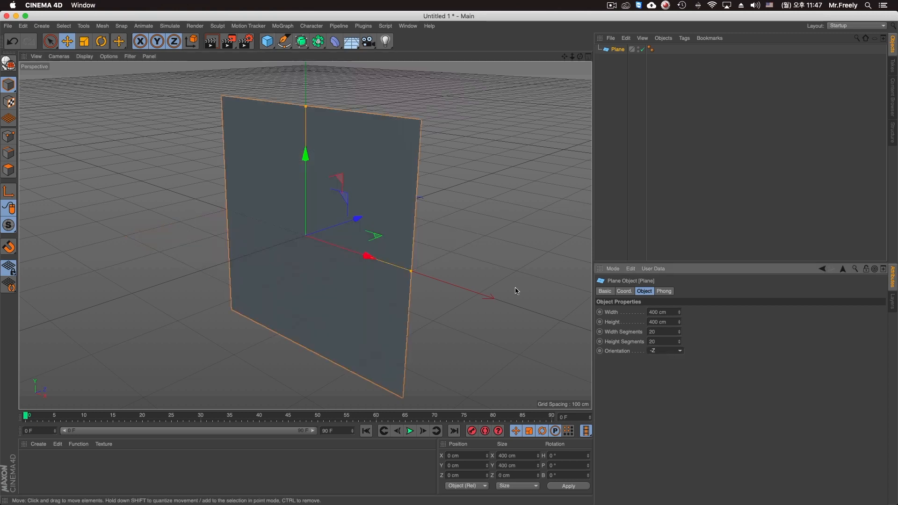
Narrow the plane to a vertical strip 27 cm wide, keeping its height at 400 cm.
left_click_drag(347, 250, 367, 248, "alt")
left_click_drag(363, 291, 358, 269, "alt")
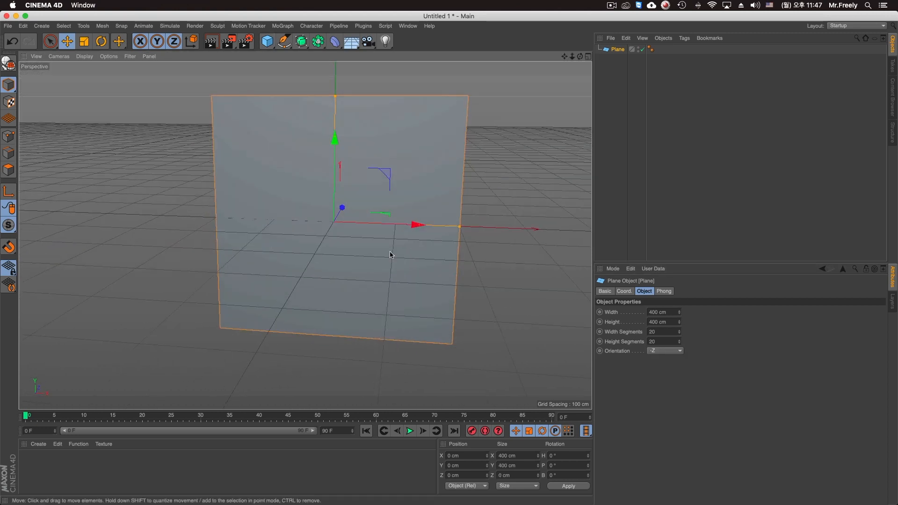
left_click_drag(455, 232, 465, 237, "alt")
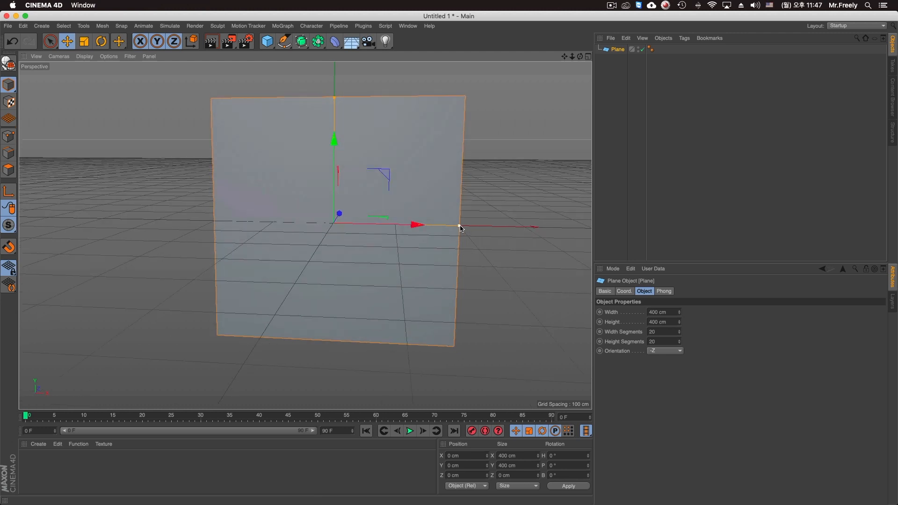
left_click_drag(680, 322, 680, 465)
key("super+z")
left_click_drag(431, 158, 275, 170, "alt")
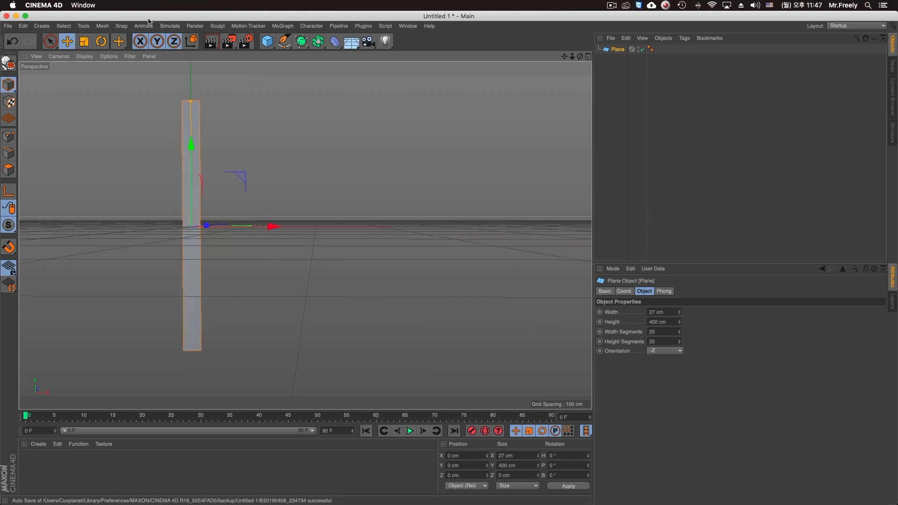
Start saving the project with its assets, choosing the Desktop as the destination.
left_click(8, 26)
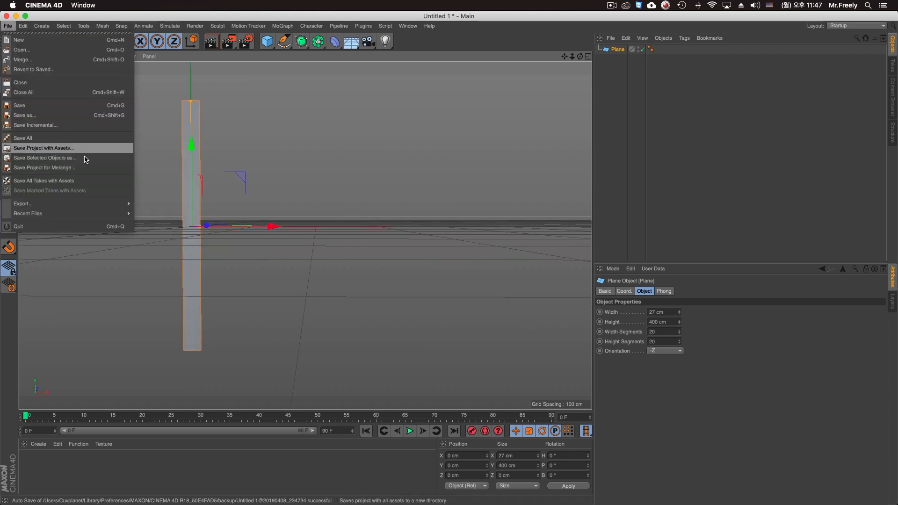
left_click(54, 148)
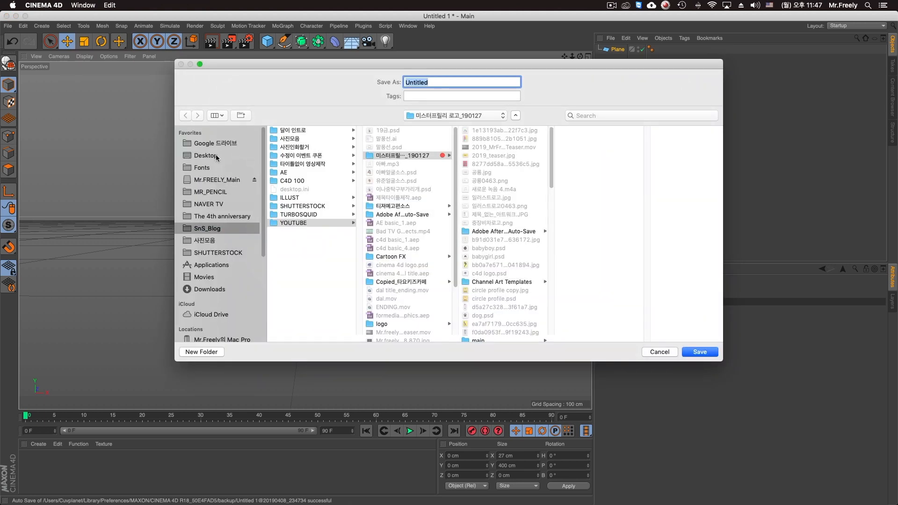
left_click(216, 155)
type("de")
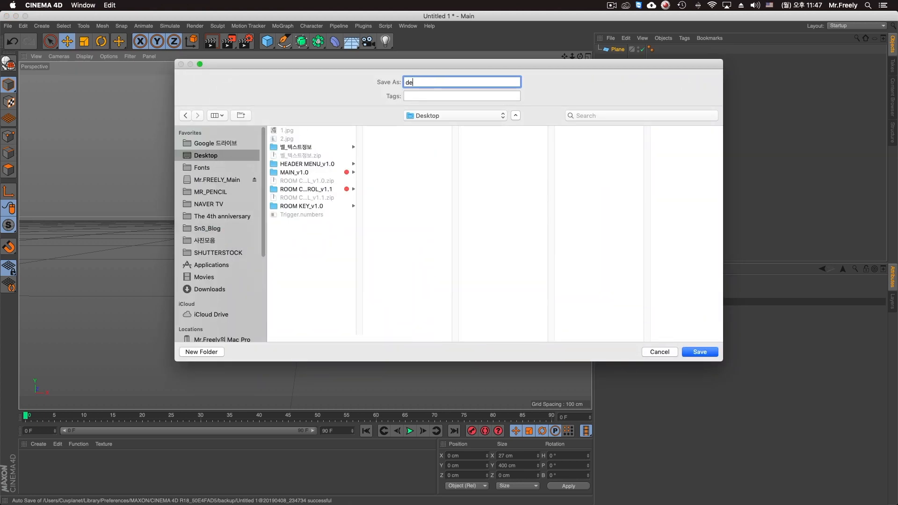
type("ux trois t")
key("BackSpace")
key("BackSpace")
key("super+a")
key("BackSpace")
Name the project "plain effector transition" and save it.
type("plain effi")
key("BackSpace")
type("ector transition")
key("Return")
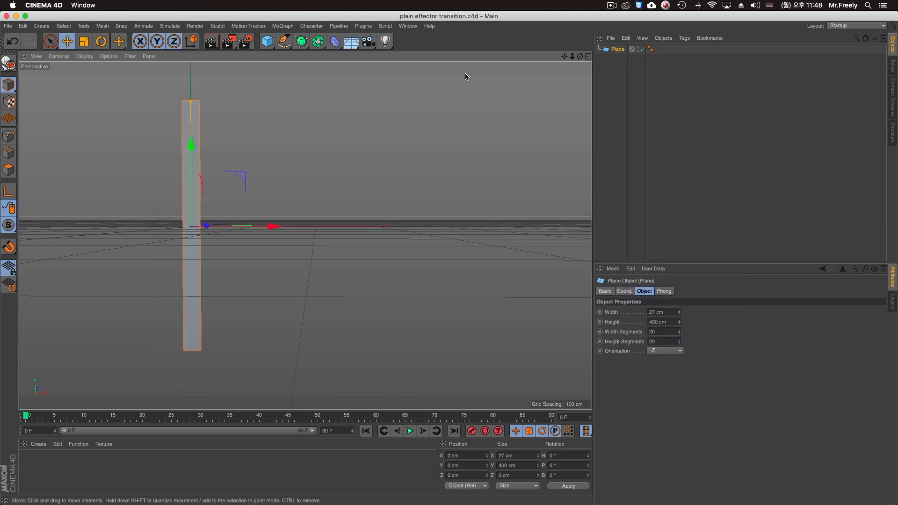
Add a MoGraph Cloner as the parent of the plane.
left_click(282, 26)
left_click(309, 132)
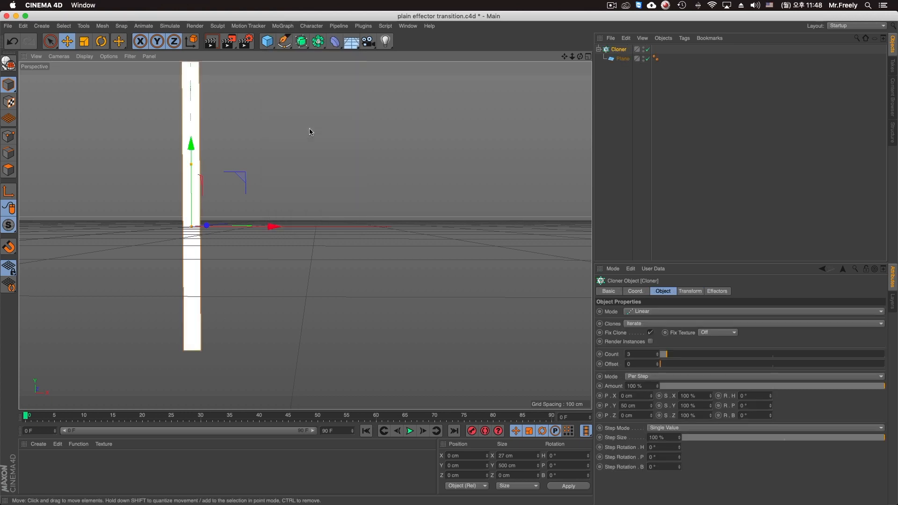
Set the Cloner's per-step Y offset to 0 cm and its X offset to 32 cm, so the strips stand side by side.
left_click_drag(238, 176, 355, 271, "alt")
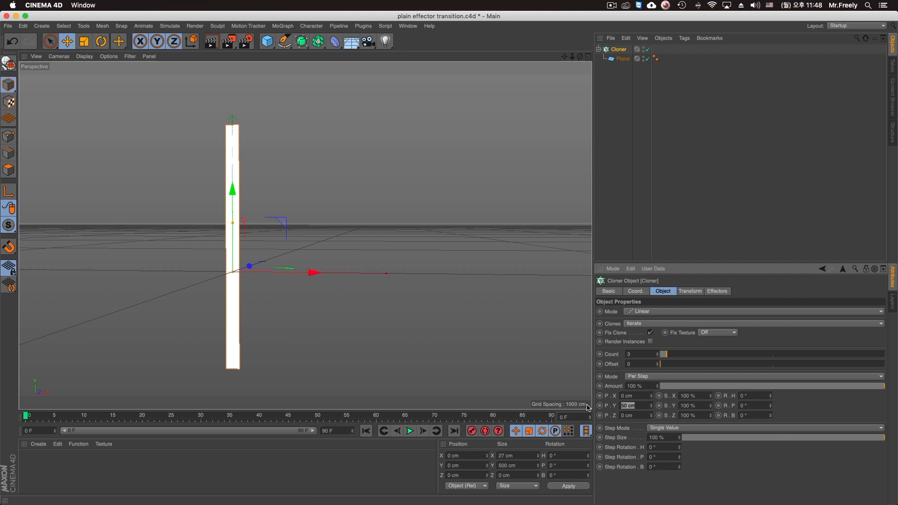
type("0")
key("Return")
left_click_drag(653, 398, 653, 382)
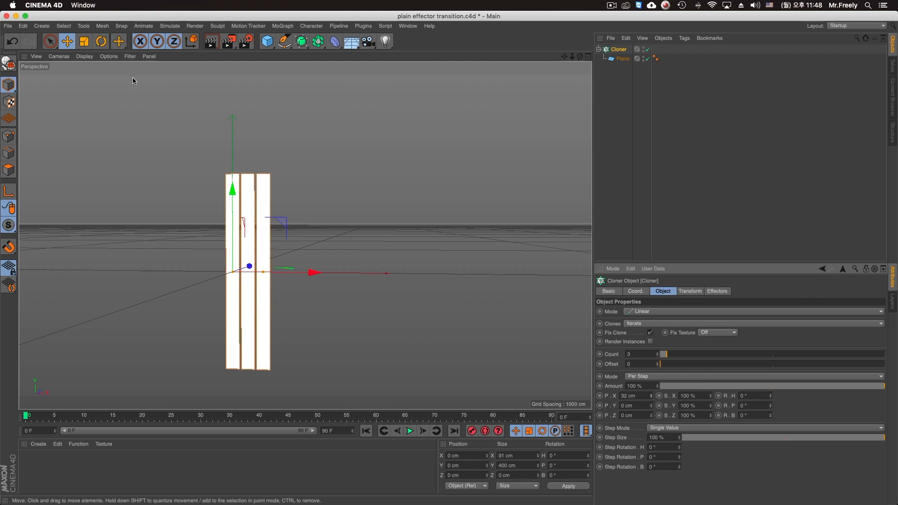
Switch the viewport shading to a mode that shows the mesh lines on the strips.
left_click(85, 56)
left_click(96, 77)
scroll(320, 208, "up", 3)
scroll(320, 209, "up", 5)
Reduce the plane to 1 width segment and 1 height segment.
left_click(623, 58)
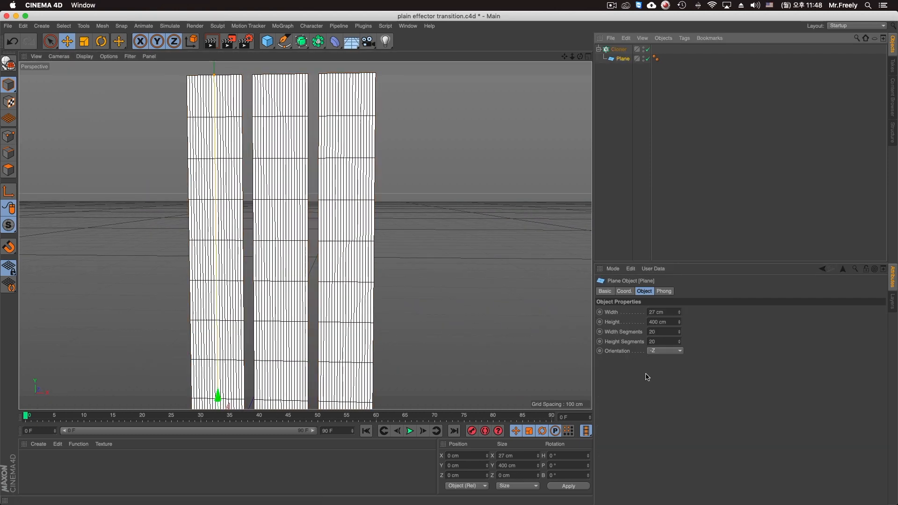
left_click_drag(662, 332, 592, 336)
type("1")
key("Tab")
type("1")
key("Return")
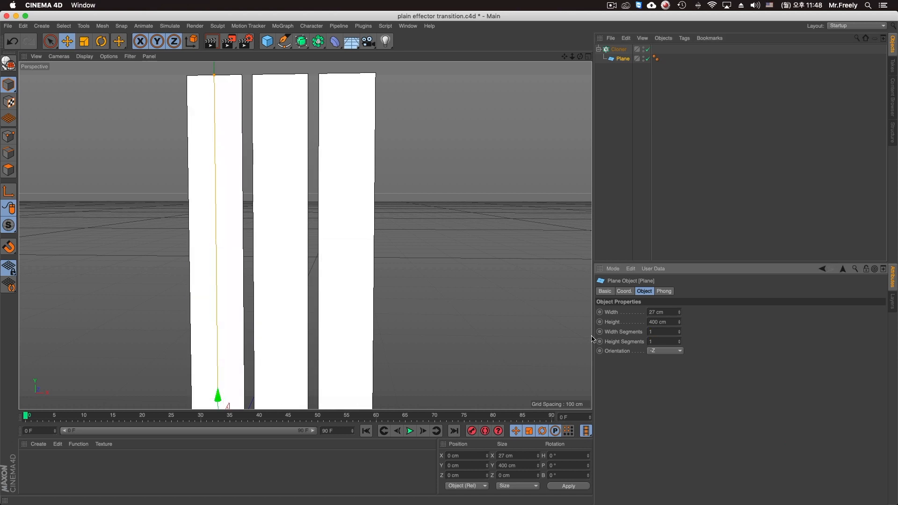
Try 20 cm as the Cloner's X spacing and settle on 27 cm so the strips meet edge to edge.
scroll(404, 254, "down", 2)
left_click(618, 49)
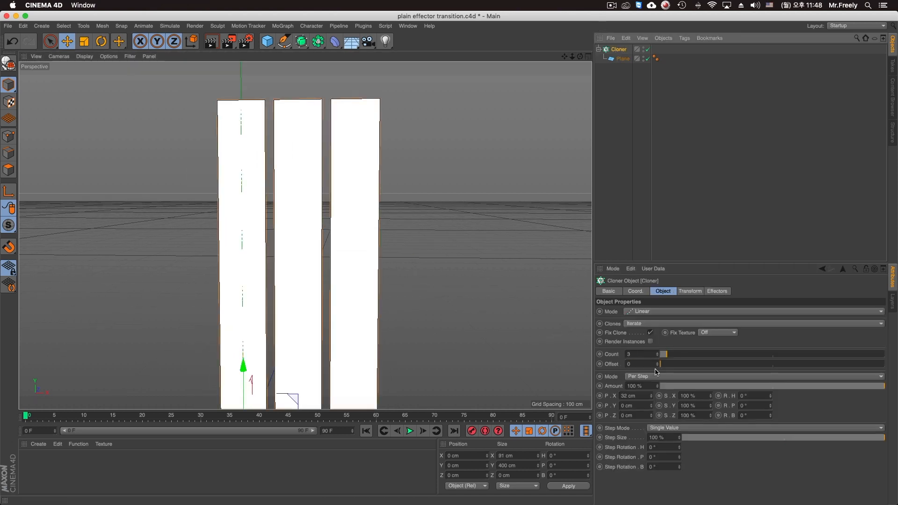
left_click_drag(638, 398, 542, 410)
type("20")
key("Return")
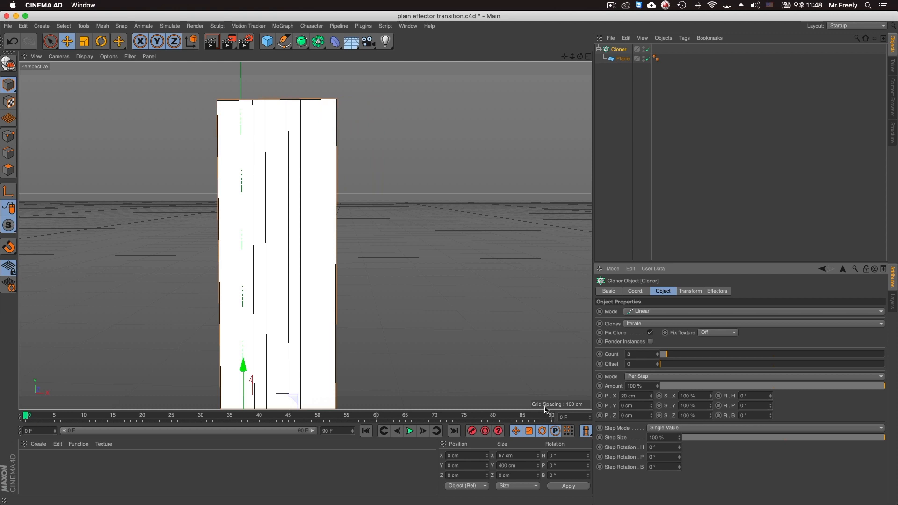
left_click_drag(650, 396, 654, 397)
left_click(651, 397)
left_click_drag(372, 280, 343, 256, "alt")
right_click_drag(344, 256, 340, 343, "alt")
left_click_drag(340, 343, 346, 323, "alt")
middle_click_drag(350, 365, 299, 290, "alt")
left_click_drag(311, 247, 316, 268, "alt")
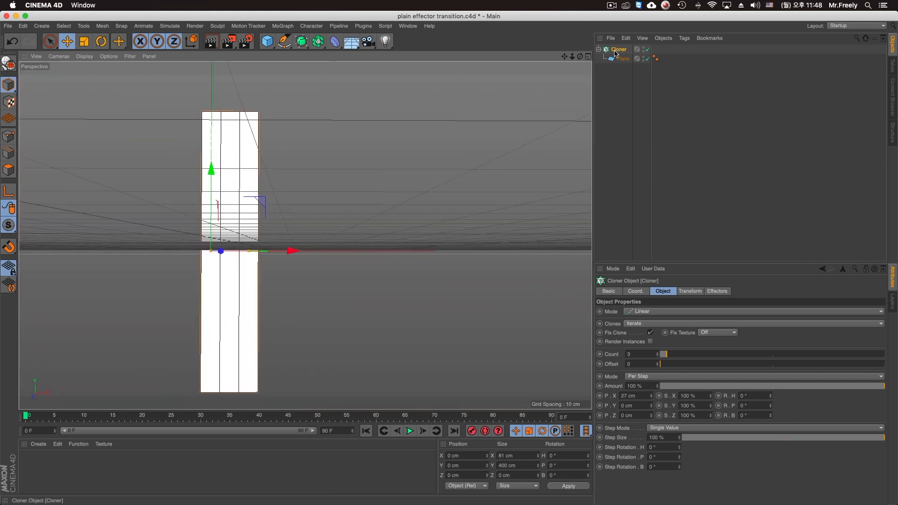
Increase the Cloner's count to 14 strips to form an almost square panel.
left_click(616, 53)
left_click_drag(657, 354, 659, 356)
left_click_drag(376, 243, 379, 269, "alt")
right_click_drag(379, 269, 358, 286, "alt")
left_click_drag(358, 286, 361, 260, "alt")
middle_click_drag(401, 260, 397, 280, "alt")
left_click_drag(396, 280, 387, 288, "alt")
middle_click_drag(380, 261, 379, 235, "alt")
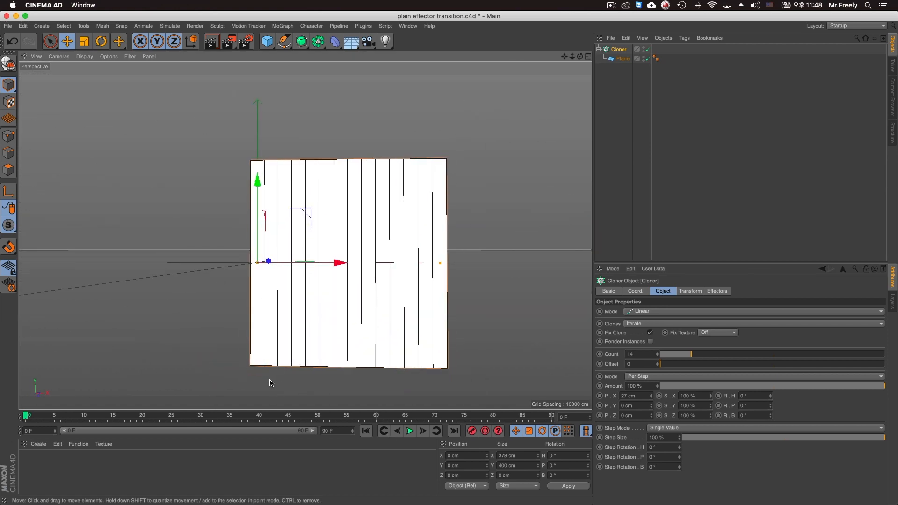
Create a new material and name it 1.
double_click(79, 475)
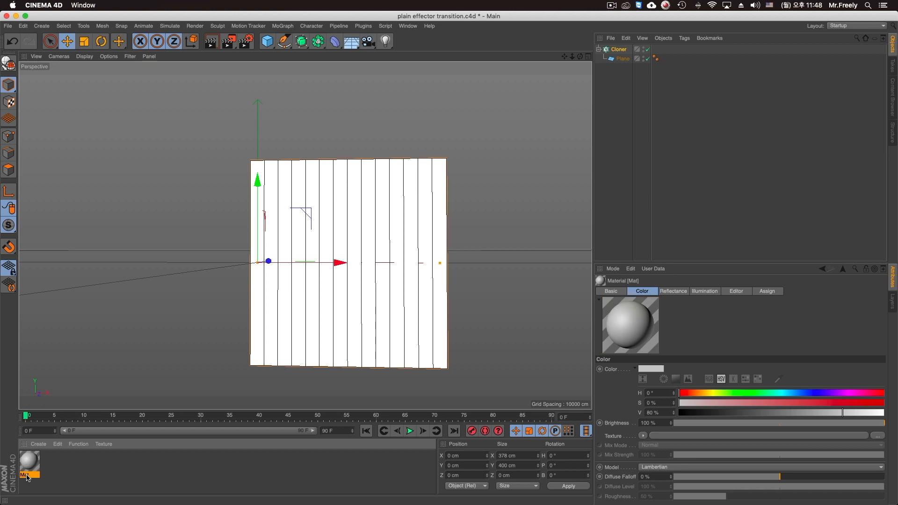
double_click(27, 475)
type("1")
key("Return")
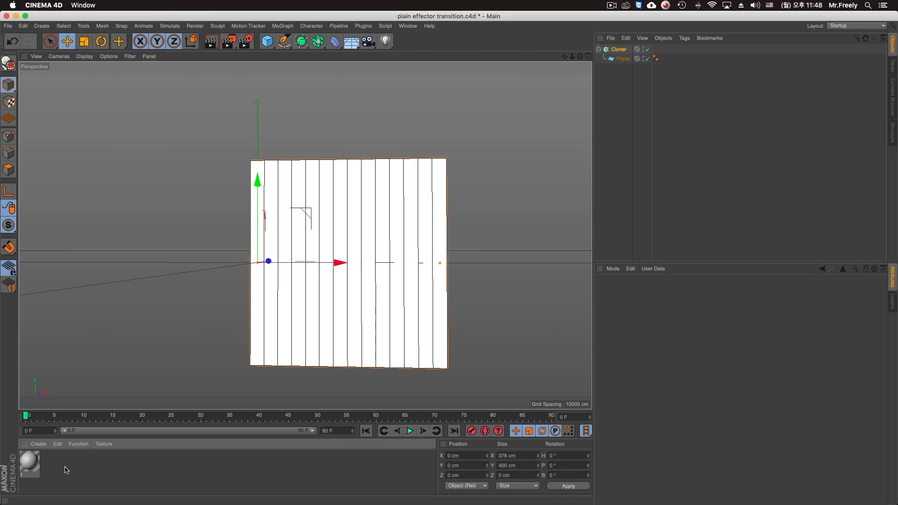
Disable Reflectance in material 1 and load 1.jpg from the Desktop as its color texture, copying the image into the project.
double_click(29, 461)
left_click_drag(278, 76, 603, 81)
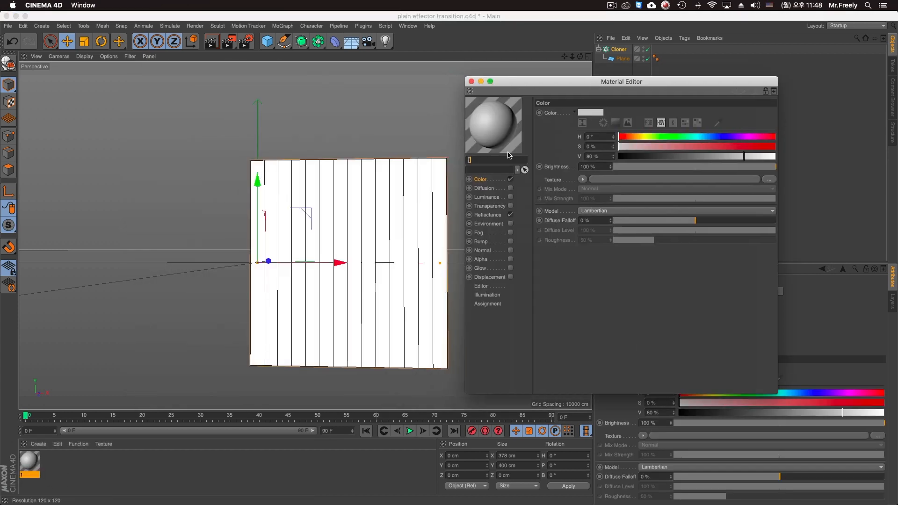
left_click(501, 215)
left_click(488, 179)
left_click(773, 180)
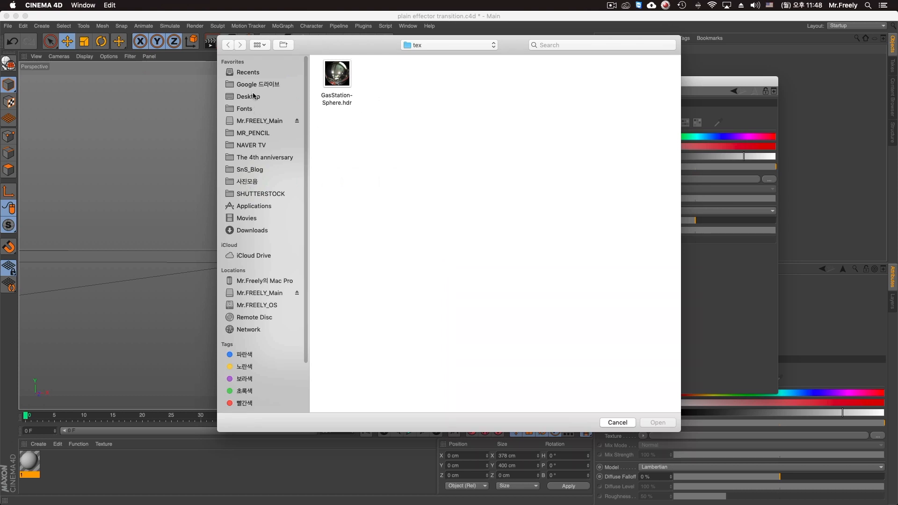
left_click(300, 99)
double_click(338, 77)
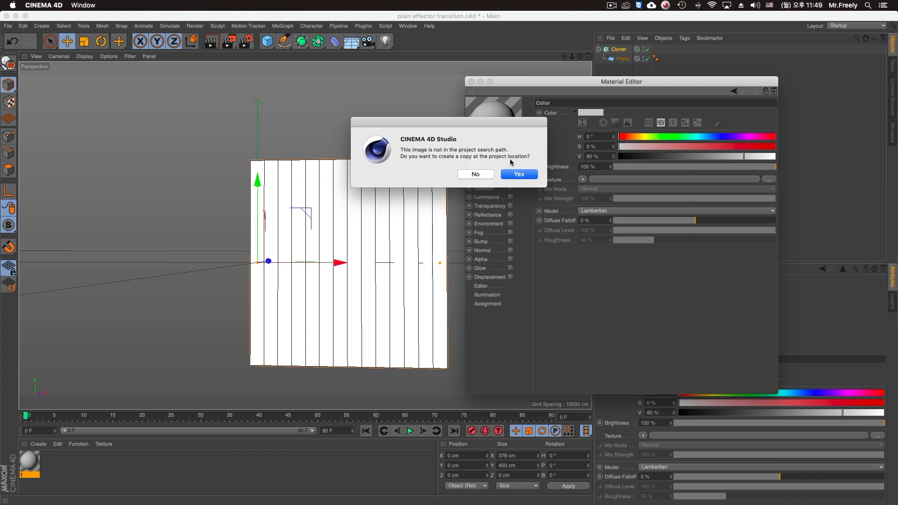
left_click(525, 174)
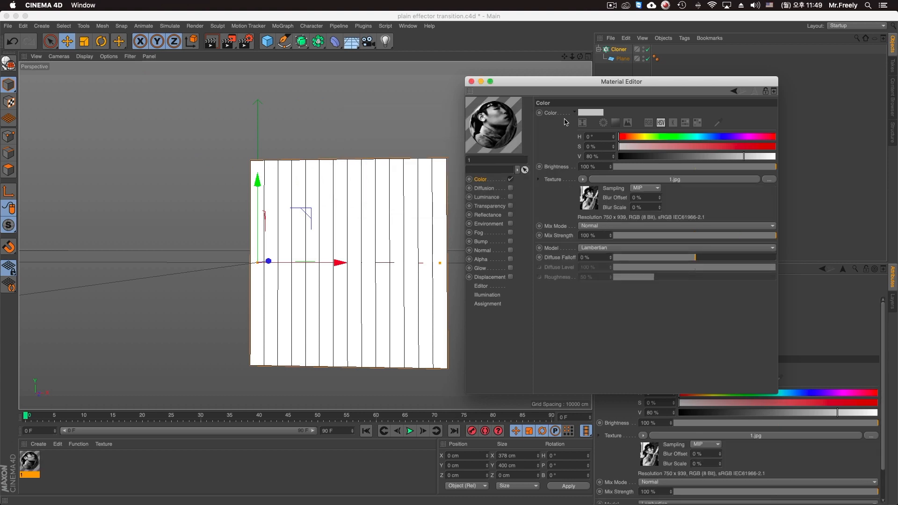
Duplicate material 1 and name the copy 2.
left_click_drag(35, 467, 170, 464, "ctrl")
left_click(51, 476)
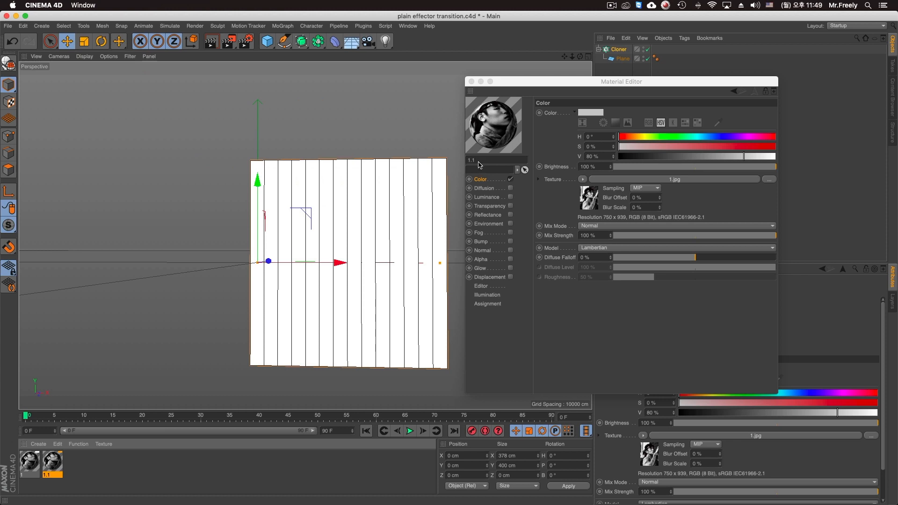
left_click_drag(479, 161, 436, 164)
type("2")
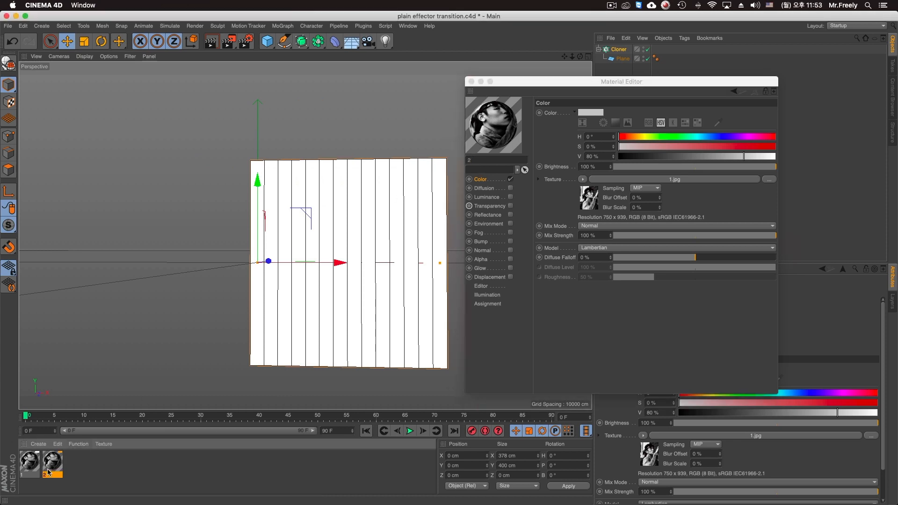
key("ctrl+v")
key("ctrl+v")
key("ctrl+z")
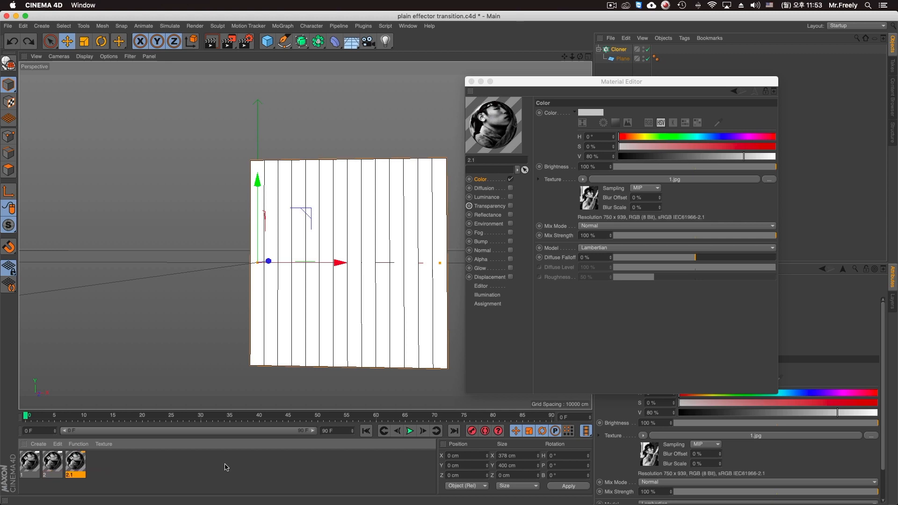
key("ctrl+z")
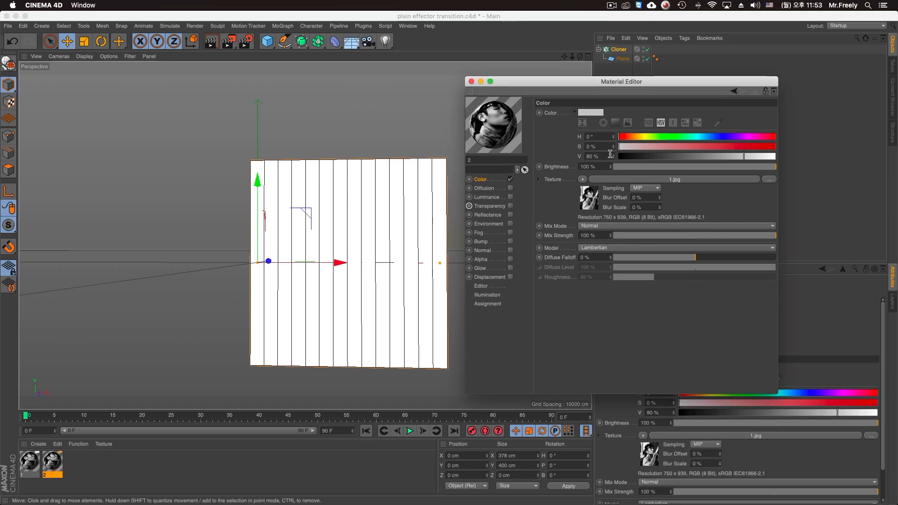
Replace material 2's color texture with 2.jpg, copying the image into the project, and close the Material Editor.
left_click(768, 179)
double_click(384, 80)
left_click(520, 174)
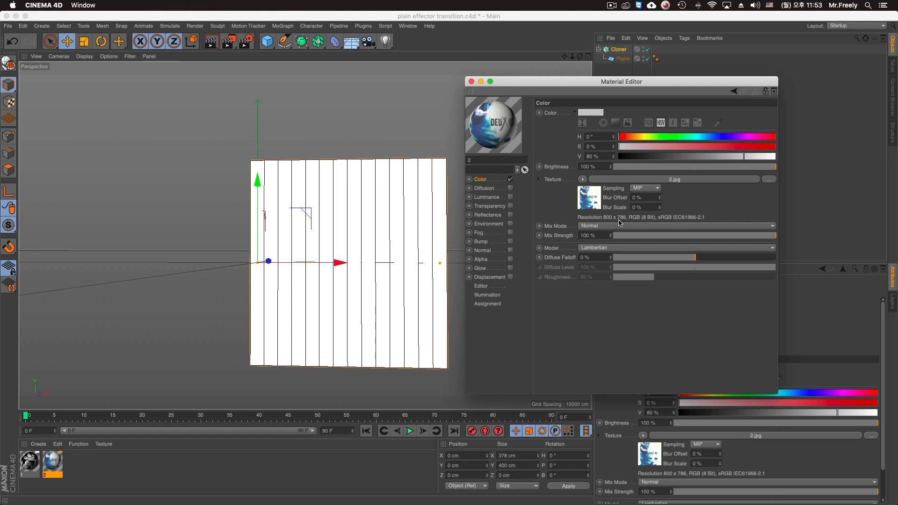
left_click(30, 461)
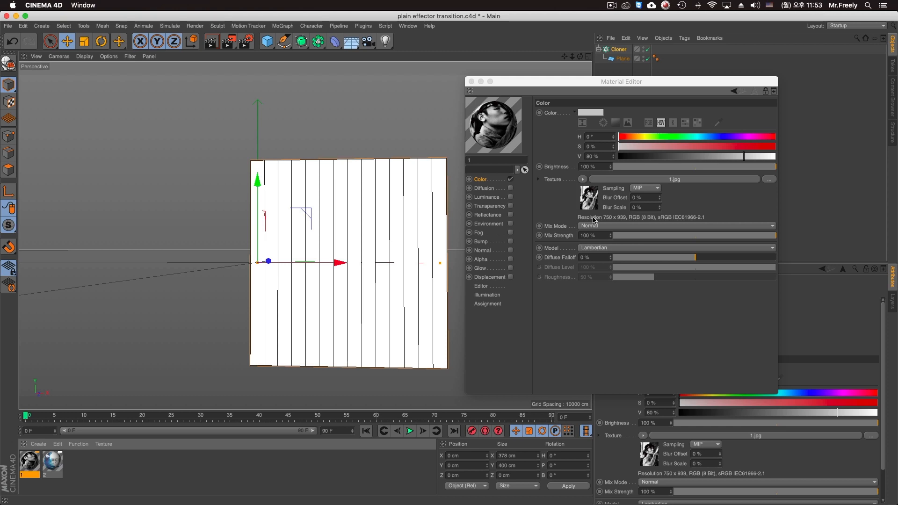
left_click(471, 82)
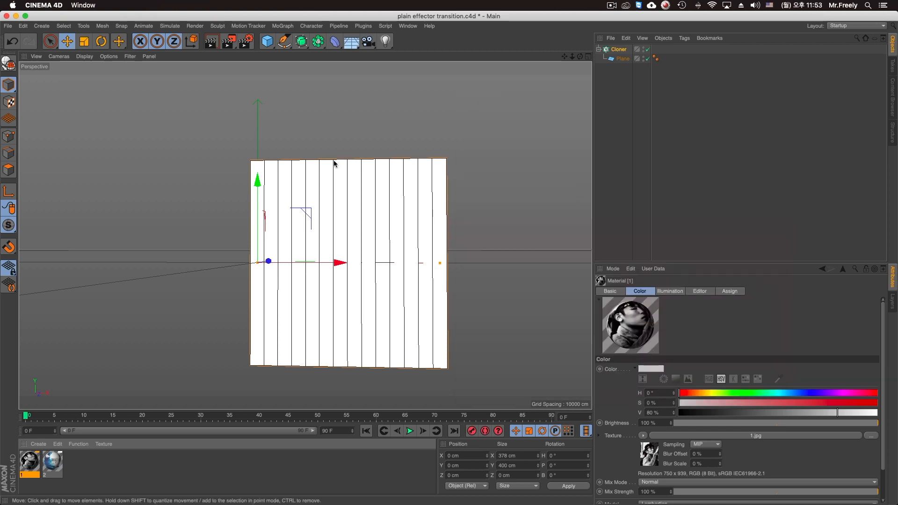
Apply material 1 to the Cloner.
mouse_move(400, 228)
left_mouse_down("alt")
mouse_move(411, 218)
mouse_move(413, 232)
left_mouse_up("alt")
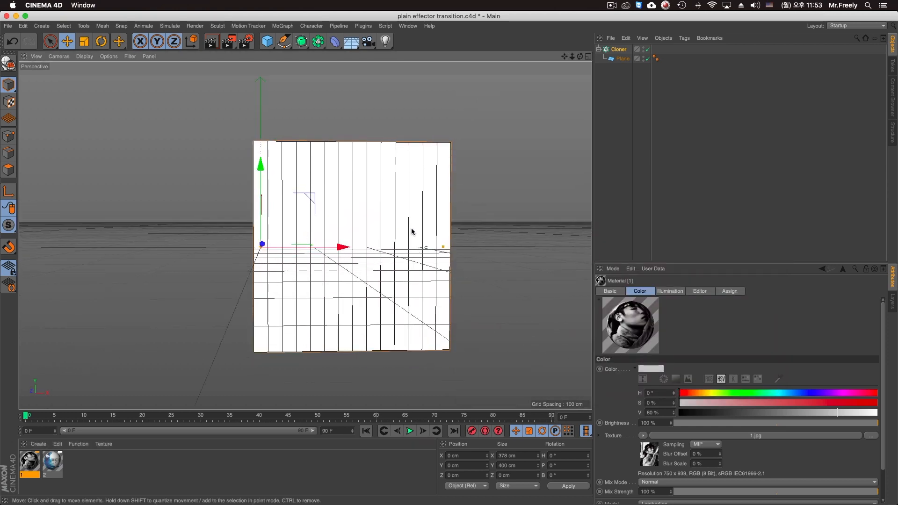
left_click_drag(340, 276, 287, 335, "alt")
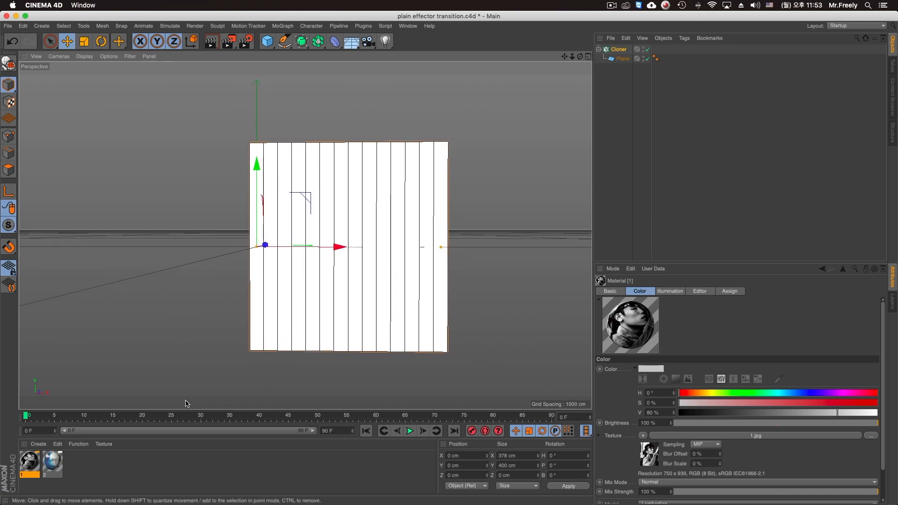
left_click_drag(692, 4, 620, 50)
left_click_drag(396, 230, 388, 246, "alt")
scroll(388, 232, "up", 3)
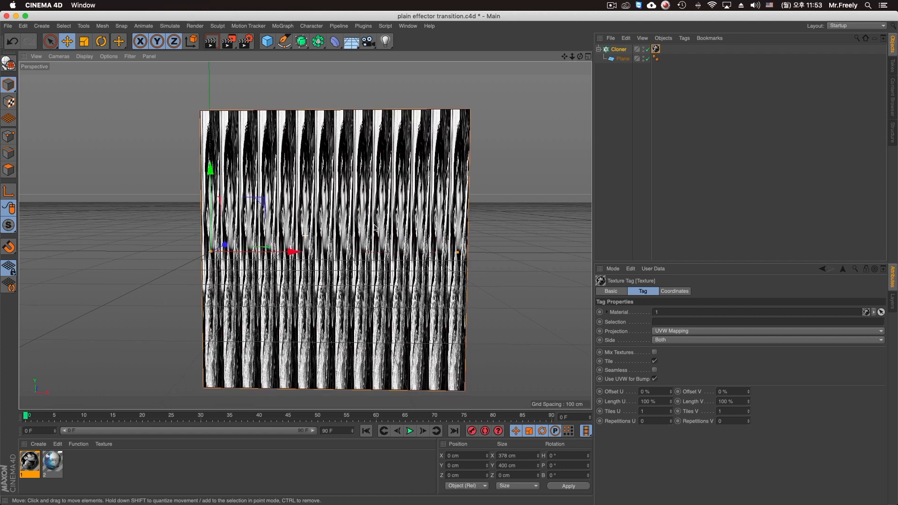
middle_click_drag(387, 246, 391, 236, "alt")
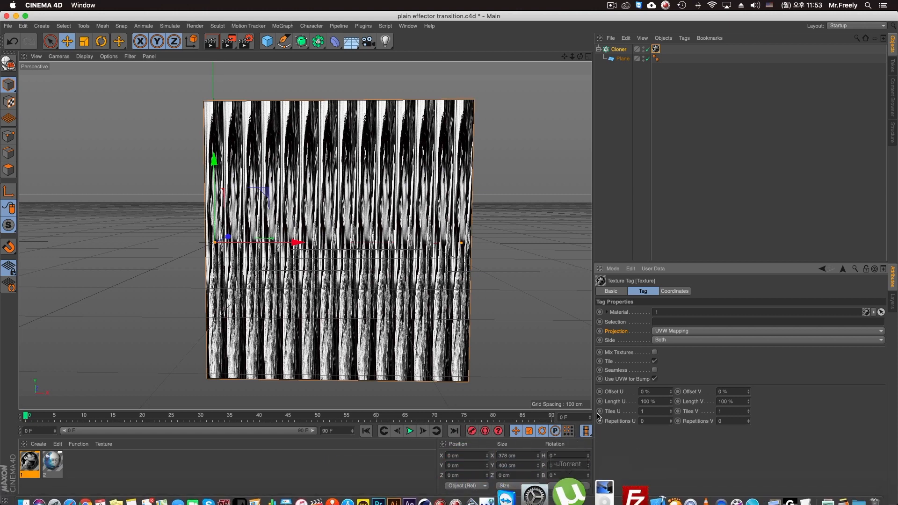
Set the Cloner's texture tag to Flat projection with tiling off and Offset U at 89%.
left_click(662, 333)
left_click(685, 361)
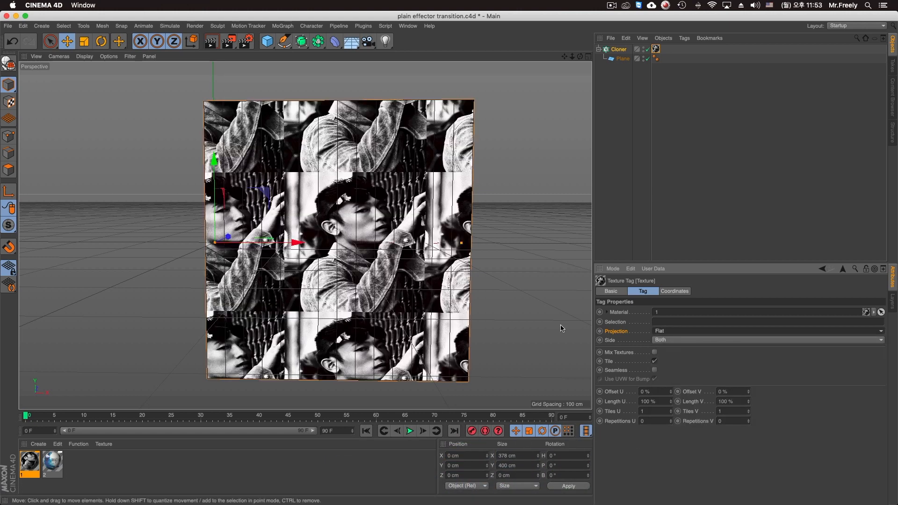
left_click(655, 363)
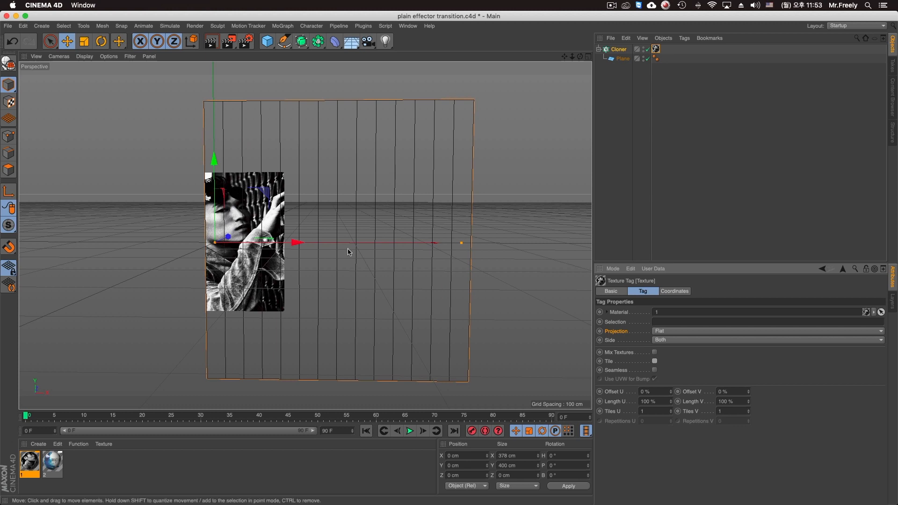
left_click_drag(673, 393, 672, 392)
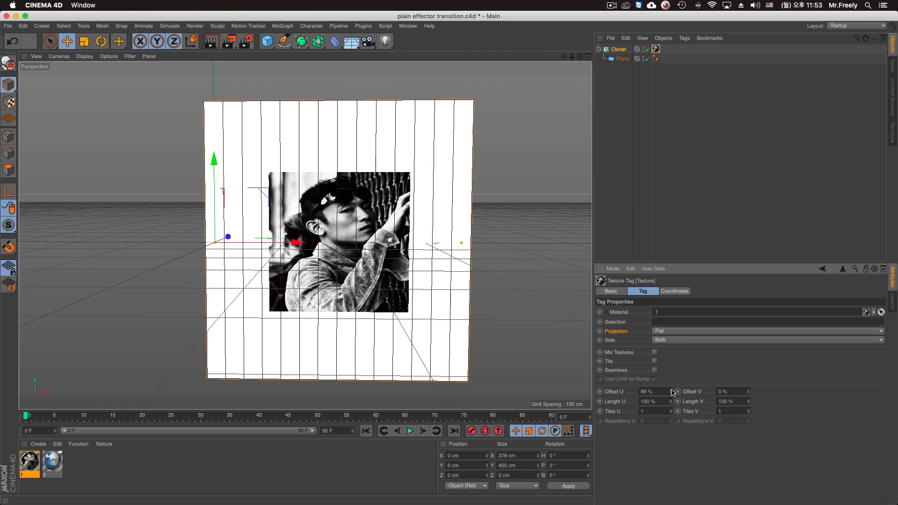
key("super+r")
left_click(395, 272)
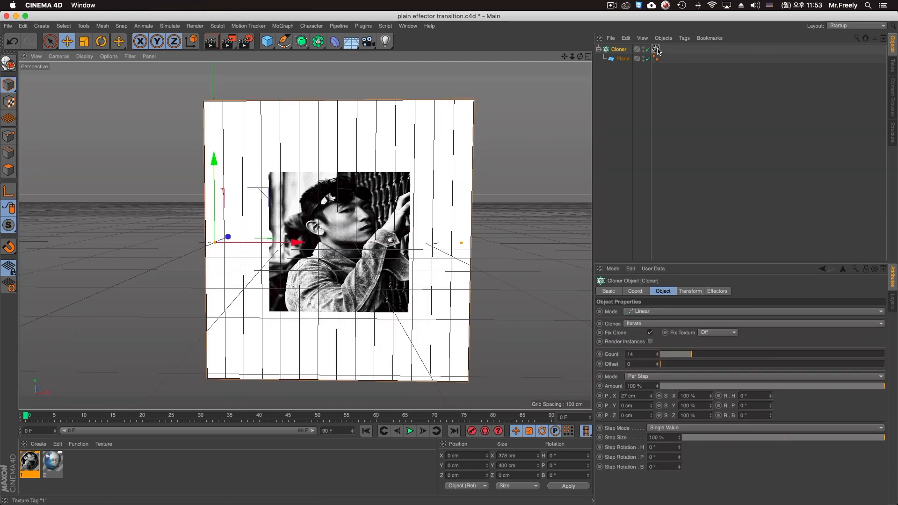
Fit the Cloner's texture tag to the object, including its sub-objects, so the picture spans all strips.
left_click(657, 49)
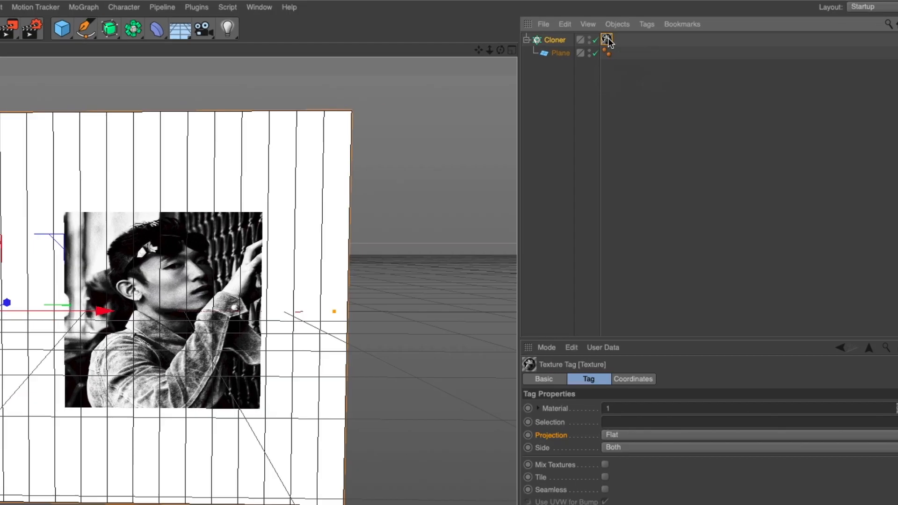
right_click(656, 49)
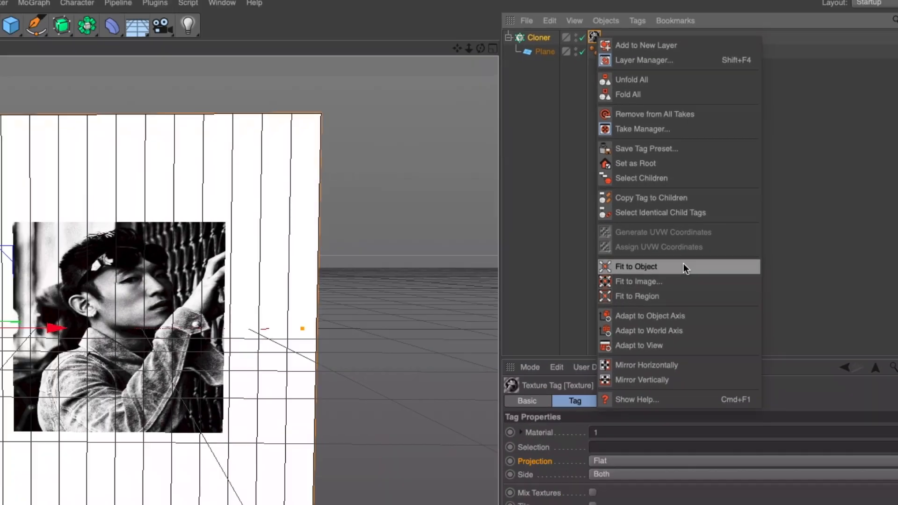
left_click(620, 391)
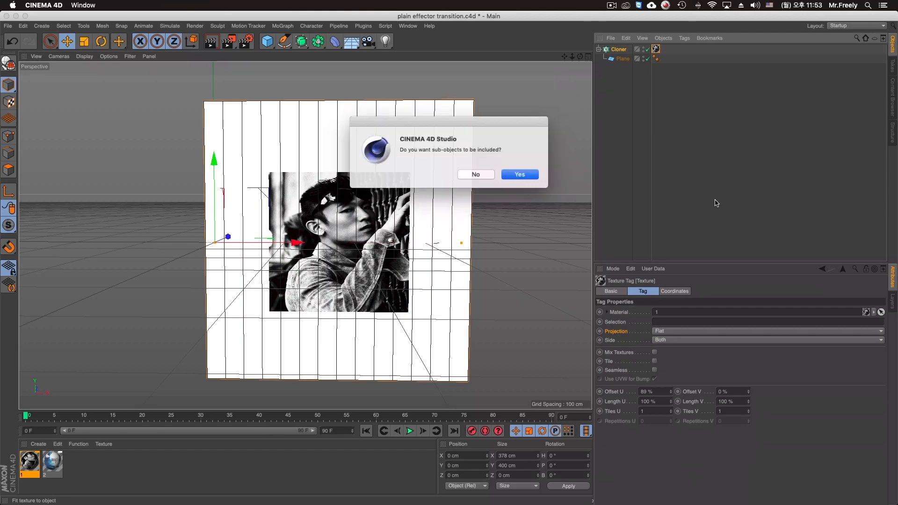
left_click(516, 175)
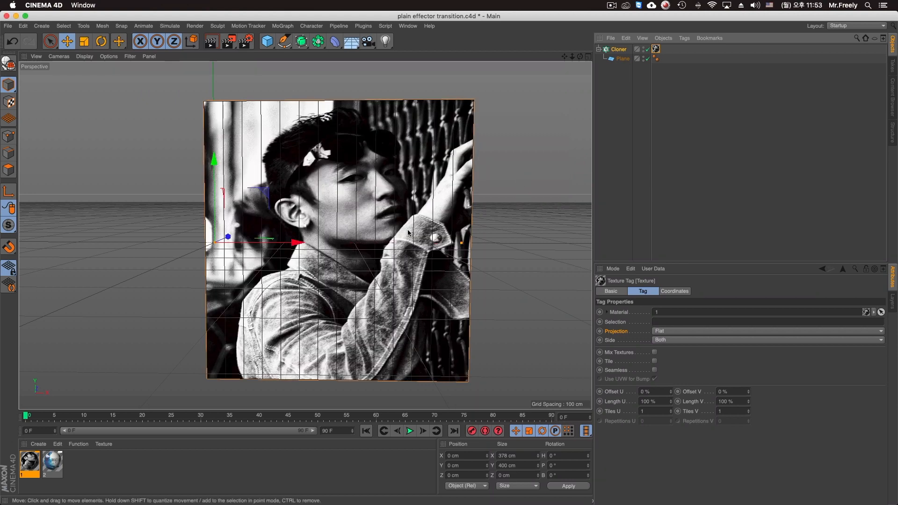
Try adjusting the plane strip's width and undo the change.
left_click(623, 59)
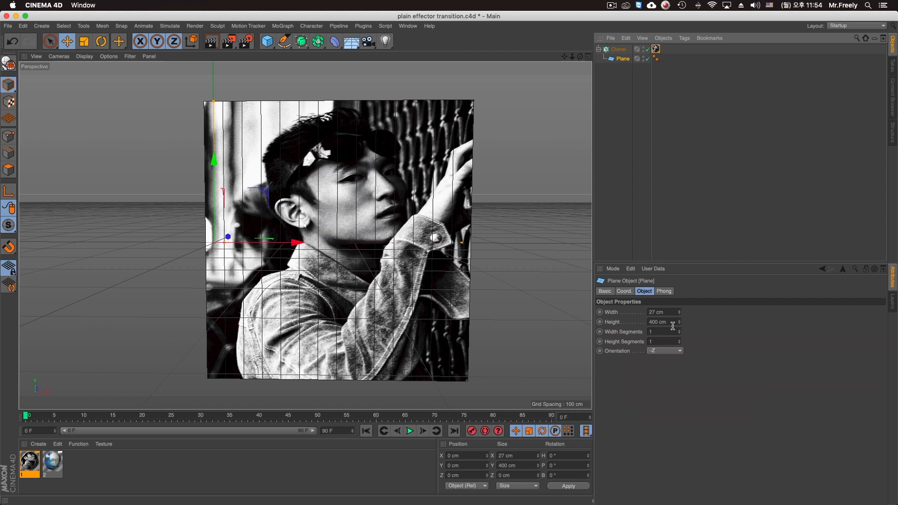
left_click_drag(680, 313, 687, 308)
key("ctrl+z")
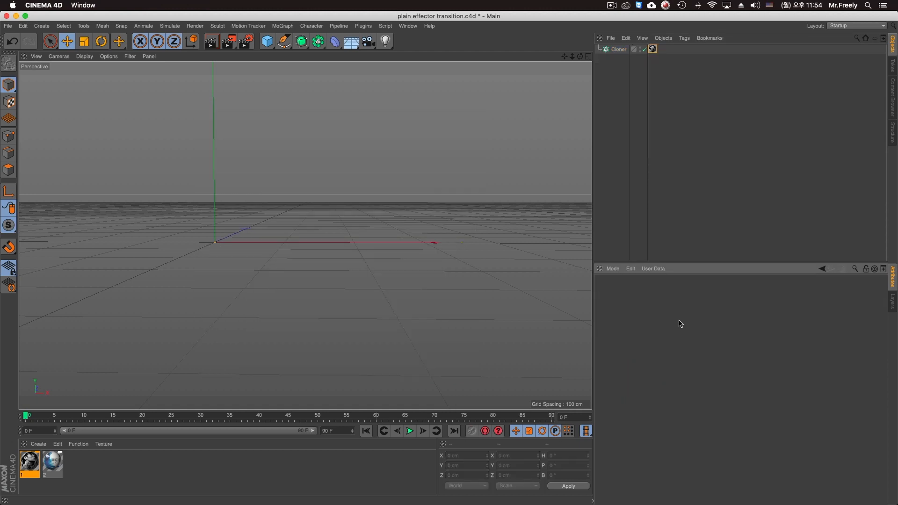
Set the plane strip's height to 491 cm and refit the Cloner's material 1 texture tag to the object, including sub-objects.
key("ctrl+z")
left_click_drag(679, 322, 679, 324)
right_click(655, 48)
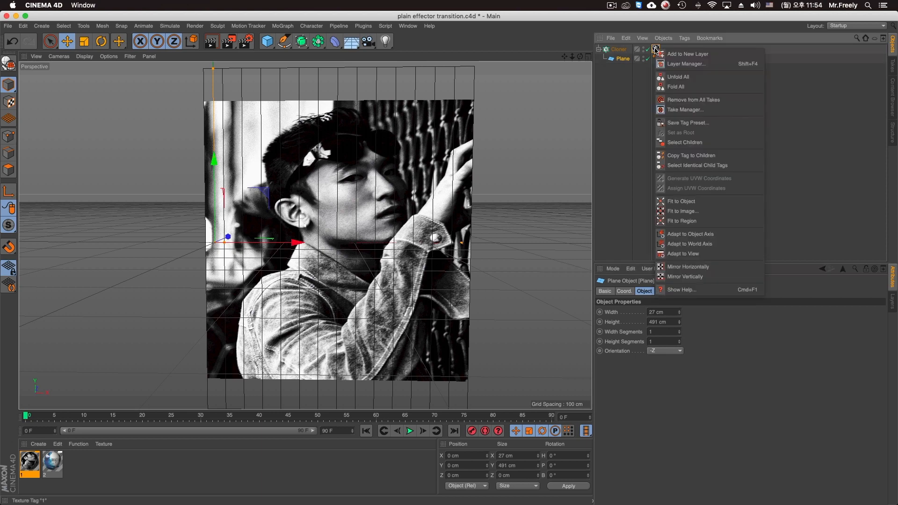
left_click(685, 200)
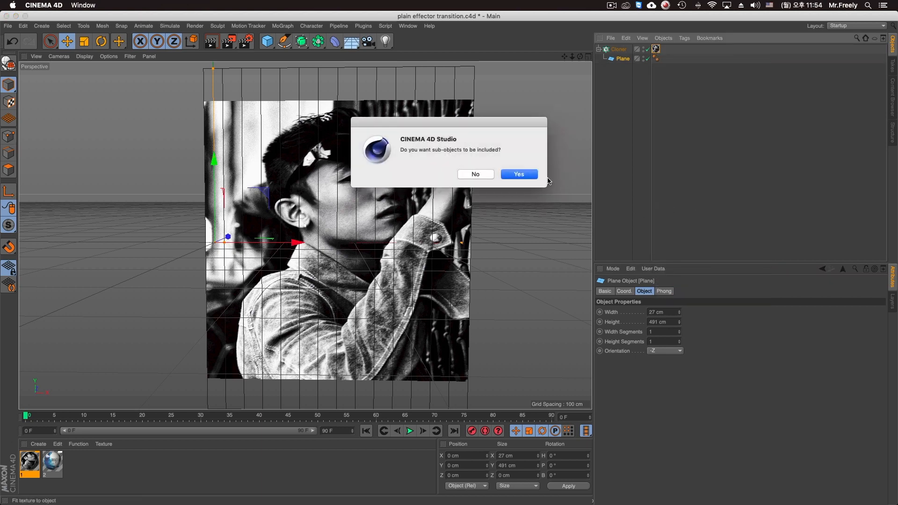
left_click(519, 175)
scroll(505, 188, "up", 3)
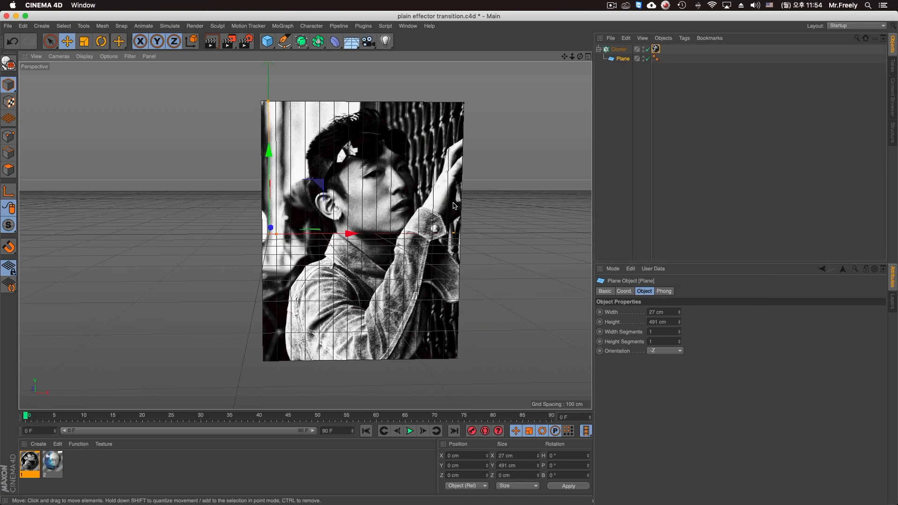
left_click_drag(470, 206, 458, 204, "alt")
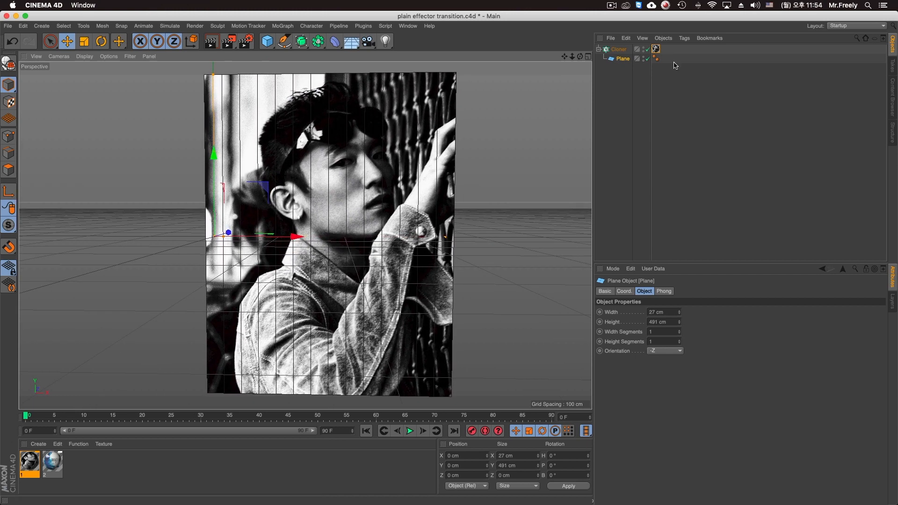
Restrict the Cloner's material 1 texture tag to the Front side.
left_click(655, 49)
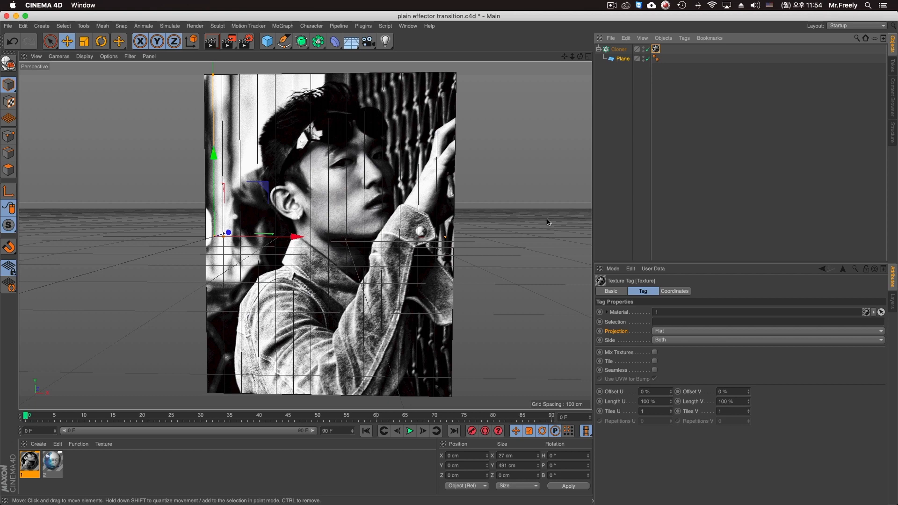
mouse_move(465, 268)
left_mouse_down("alt")
mouse_move(254, 268)
mouse_move(444, 271)
mouse_move(580, 294)
left_mouse_up("alt")
left_click(653, 340)
left_click(662, 358)
mouse_move(477, 263)
left_mouse_down("alt")
mouse_move(154, 267)
mouse_move(465, 266)
mouse_move(454, 268)
left_mouse_up("alt")
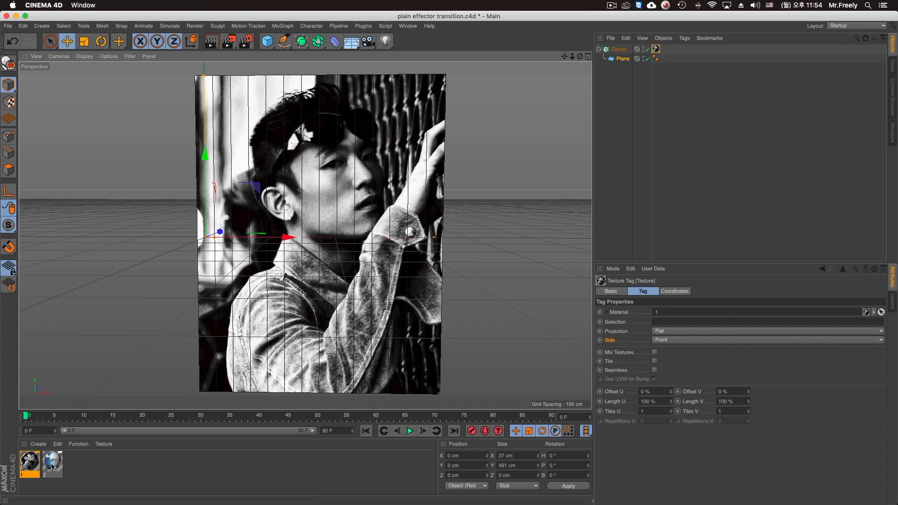
Apply material 2 to the Cloner as a second texture, using Flat projection with tiling off.
left_click_drag(53, 467, 625, 50)
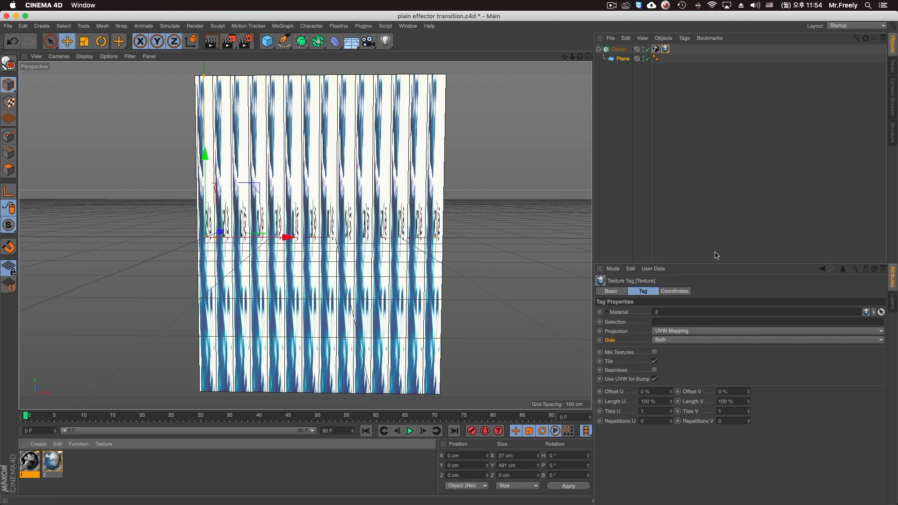
left_click(663, 329)
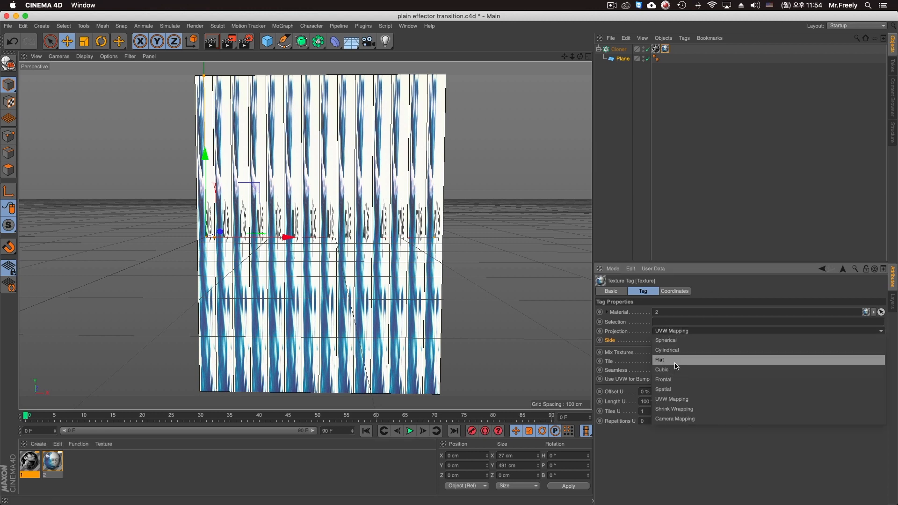
left_click(675, 366)
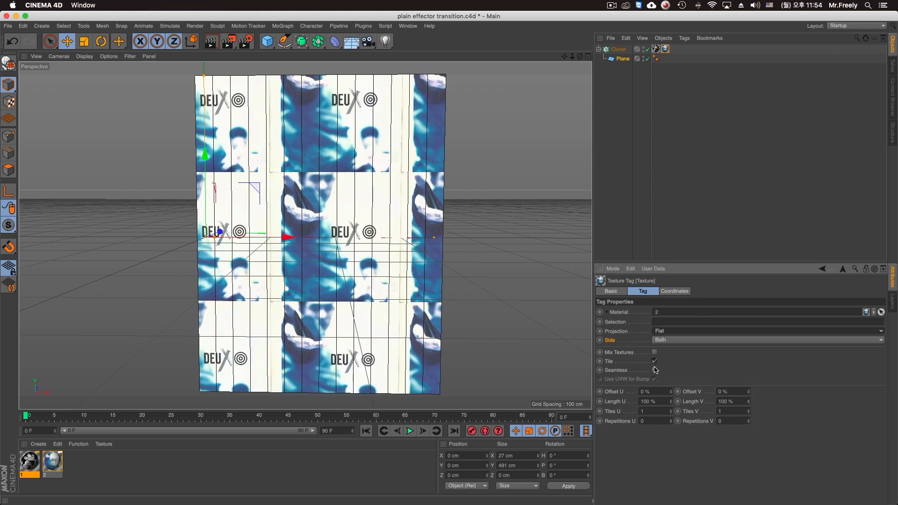
left_click(654, 361)
Fit the material 2 texture tag to the object, including its sub-objects.
right_click(664, 49)
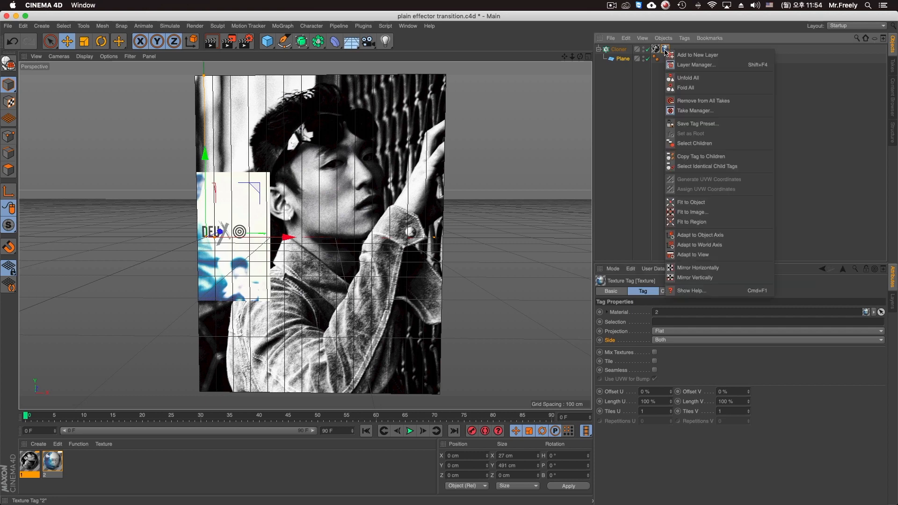
left_click(687, 205)
left_click(521, 175)
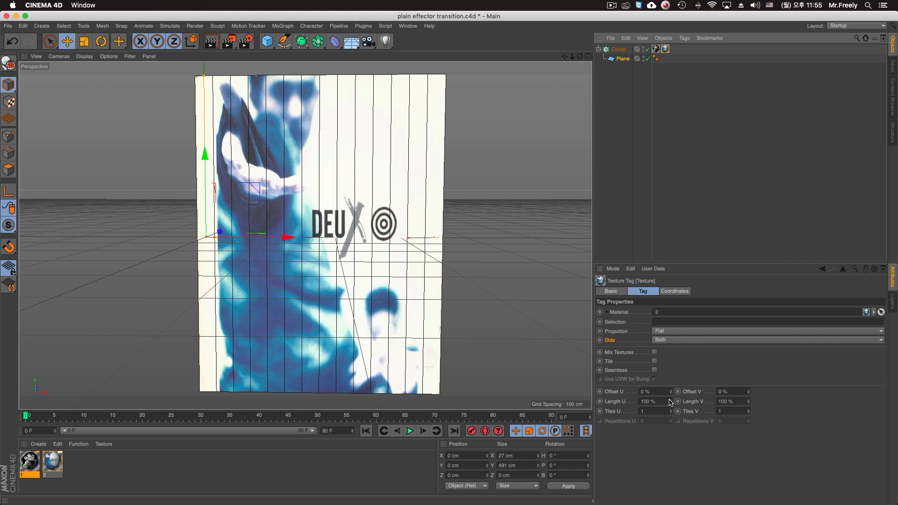
Stretch the material 2 texture horizontally, with Length U at 128% and Offset U at -9%.
left_click_drag(748, 402, 748, 395)
key("super+z")
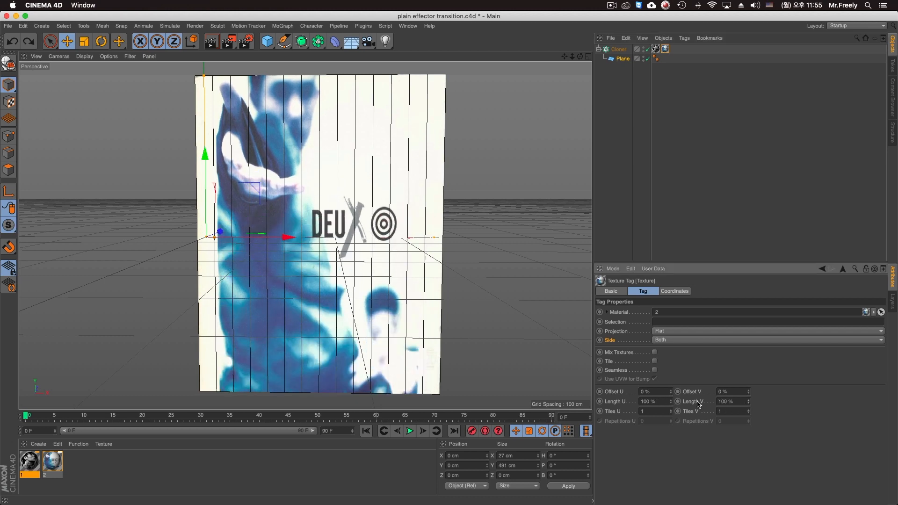
mouse_move(671, 401)
left_mouse_down()
mouse_move(670, 388)
mouse_move(670, 396)
left_mouse_up()
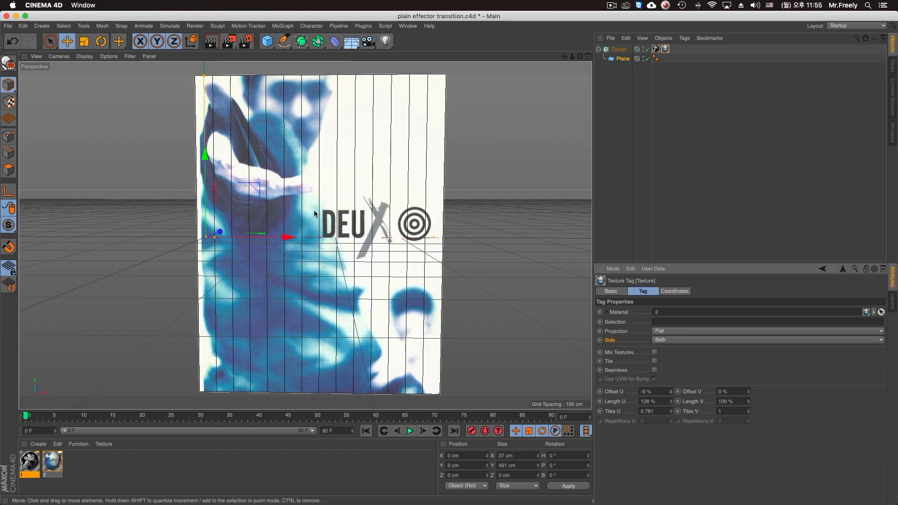
Try adjusting the material 2 tag's Length V and Offset V, and restore them to 100% and 0%.
left_click(747, 403)
left_click(747, 404)
left_click(748, 404)
left_click(747, 391)
left_click(748, 391)
left_click(749, 393)
left_click(748, 401)
left_click(748, 401)
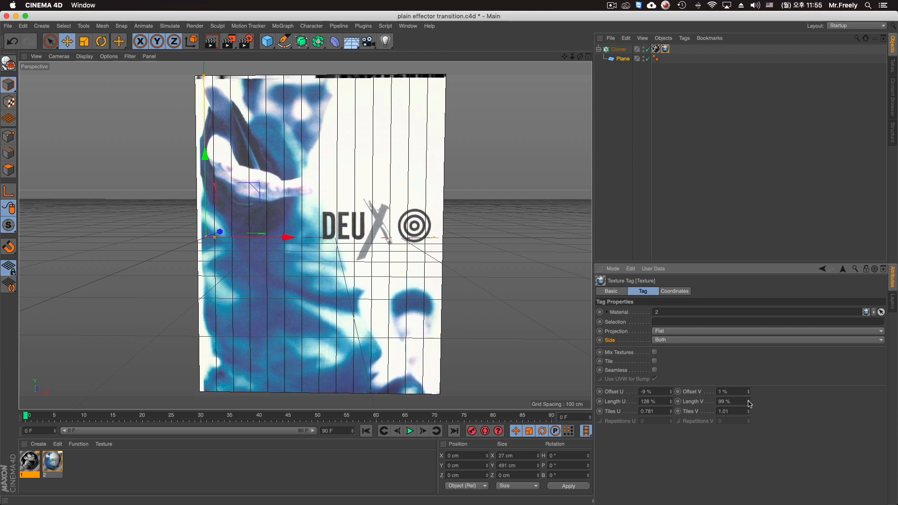
left_click(748, 393)
left_click(748, 400)
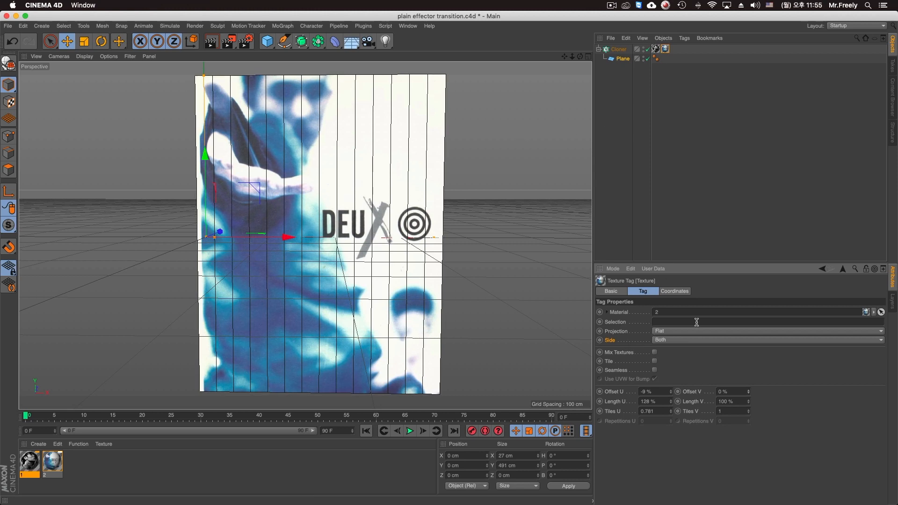
Restrict the material 2 texture tag to the Back side and render the perspective view.
left_click(668, 340)
left_click(662, 369)
mouse_move(437, 236)
left_mouse_down("alt")
mouse_move(140, 245)
mouse_move(458, 248)
mouse_move(450, 245)
left_mouse_up("alt")
key("ctrl+s")
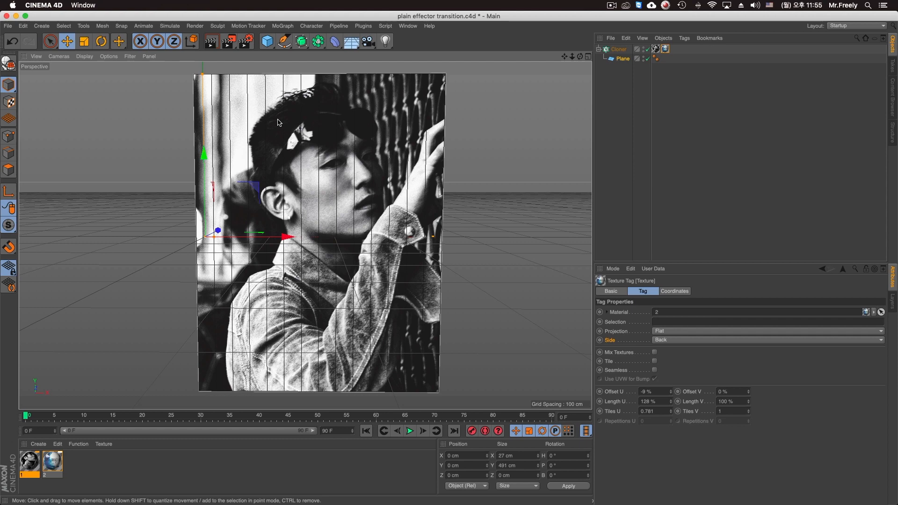
left_click(212, 45)
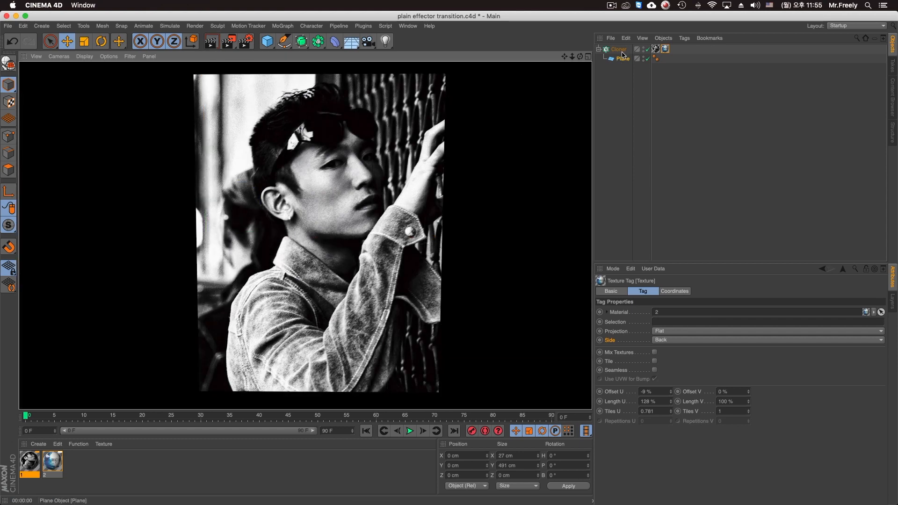
Rename the Cloner as Transition_Cloner.
left_click(620, 50)
double_click(620, 49)
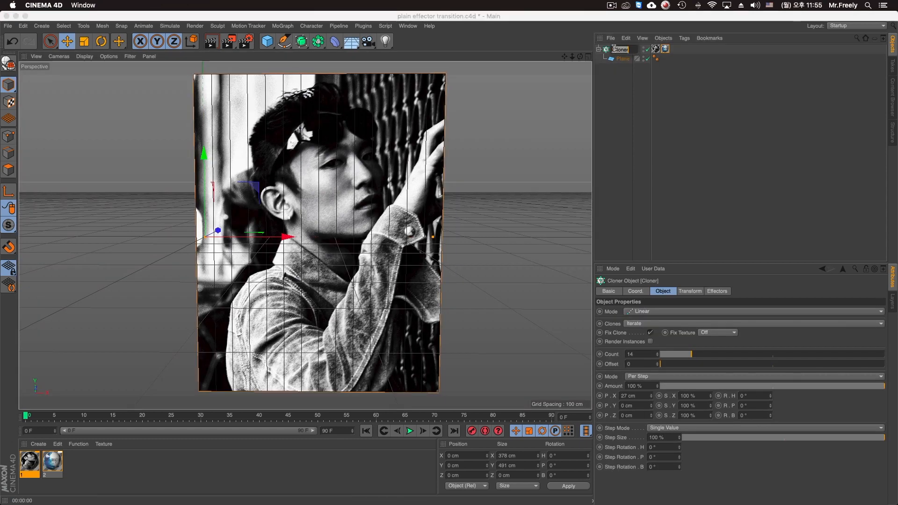
type("asd")
type("T")
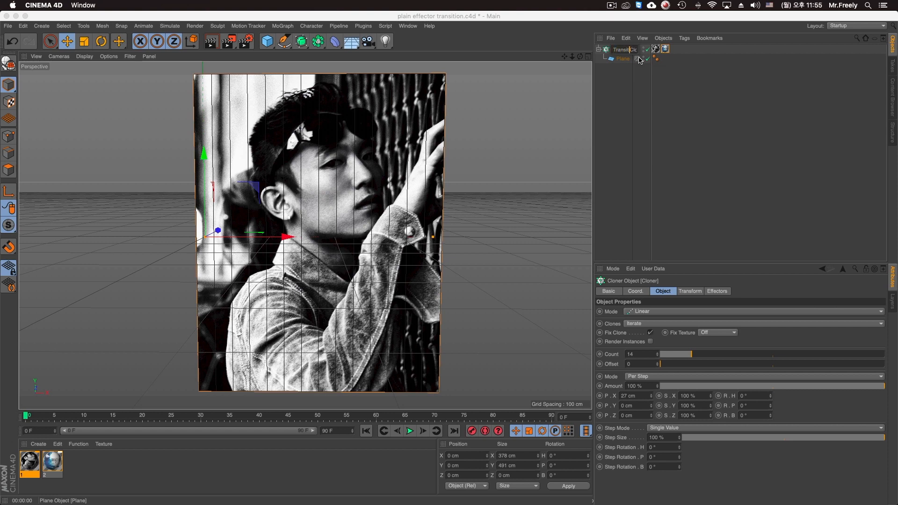
type("ransition_")
key("Return")
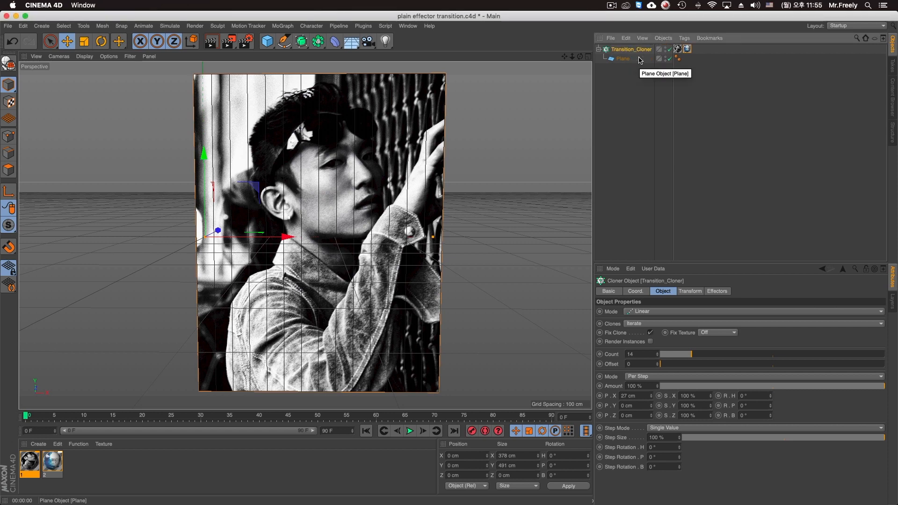
Rename the plane inside the Cloner as "map image_Plane" and save the scene.
left_click(639, 59)
double_click(639, 59)
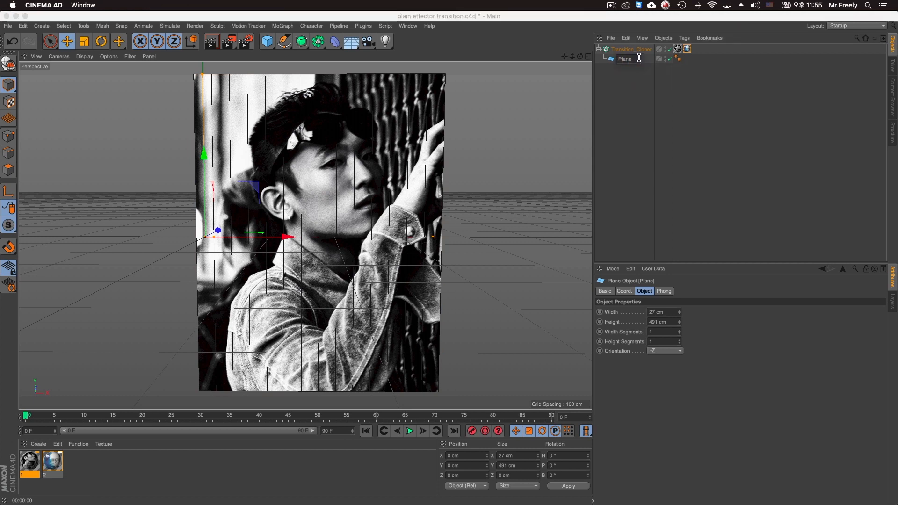
type("map imag")
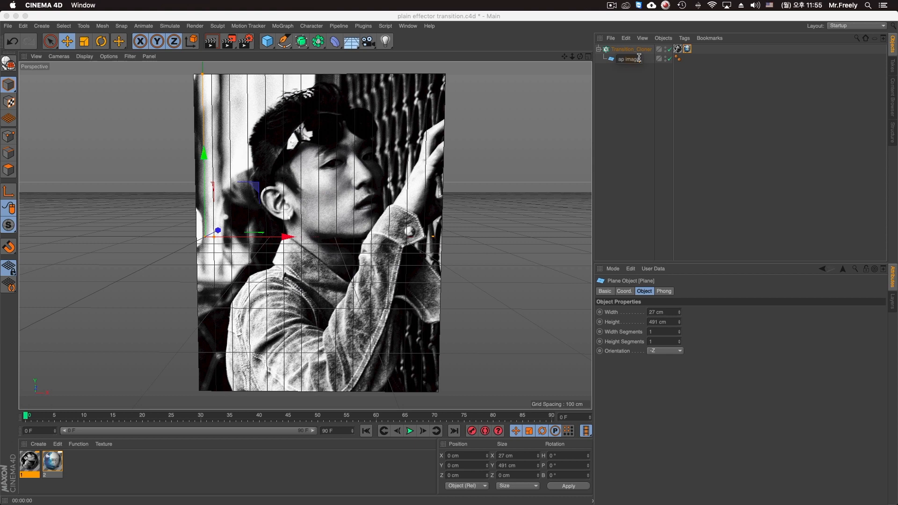
type("e_")
key("Return")
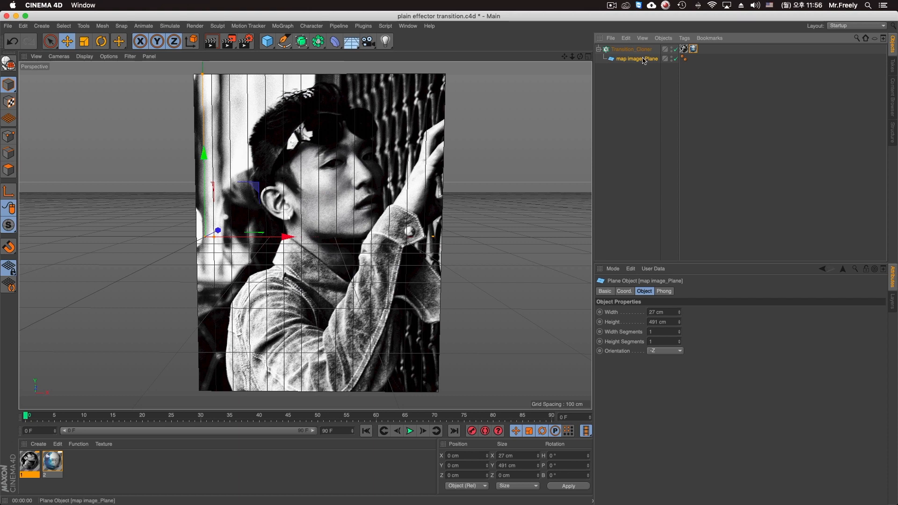
key("super+s")
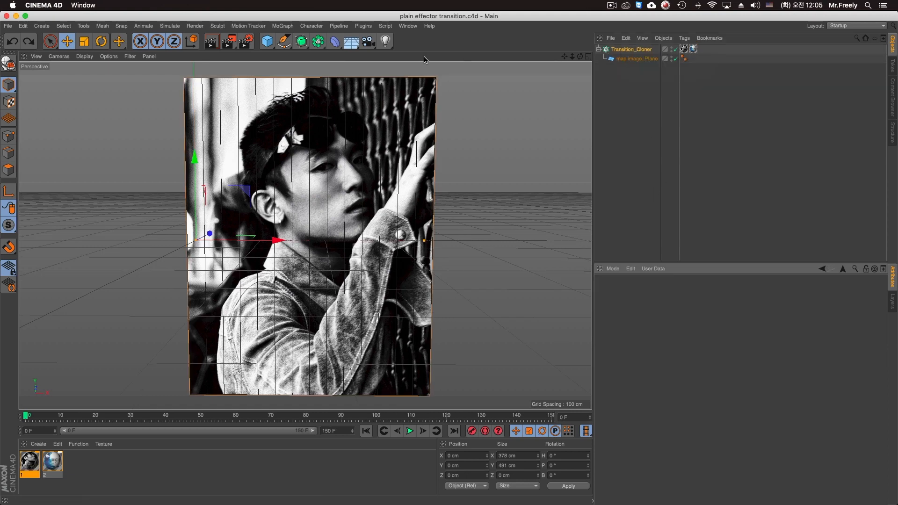
Add a Plain effector to Transition_Cloner and rename it "Transition Plain".
left_click(282, 26)
mouse_move(318, 40)
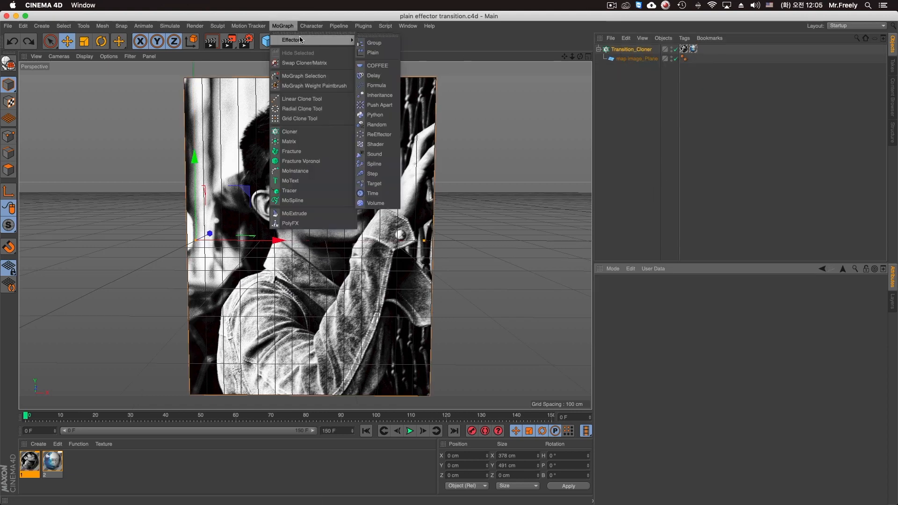
left_click(390, 50)
double_click(617, 50)
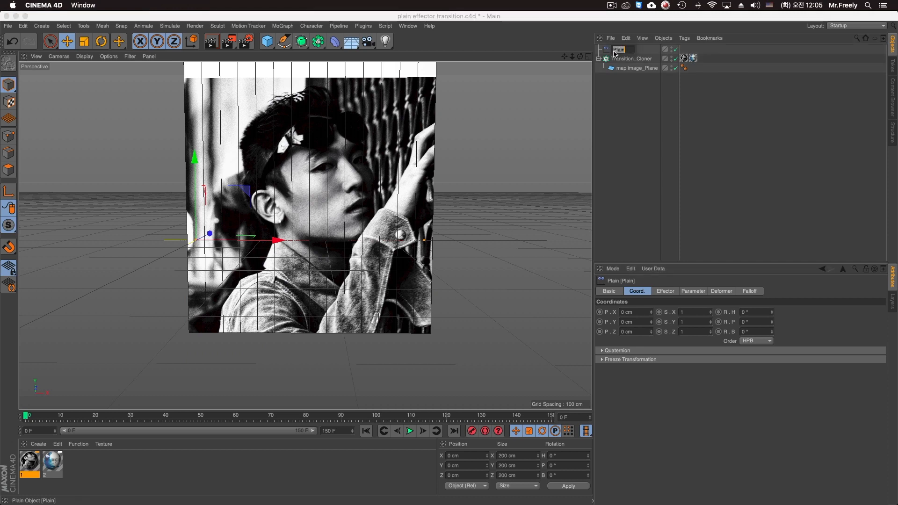
type("Tran")
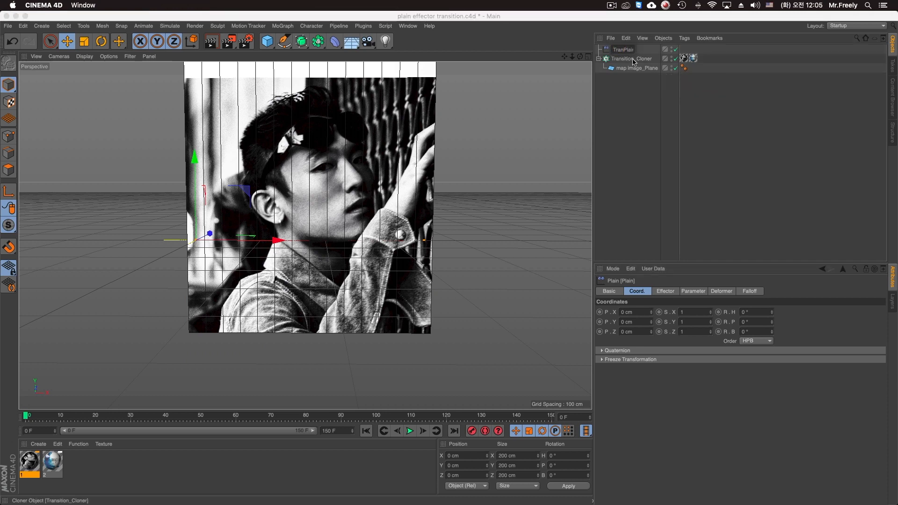
type("sition")
key("Return")
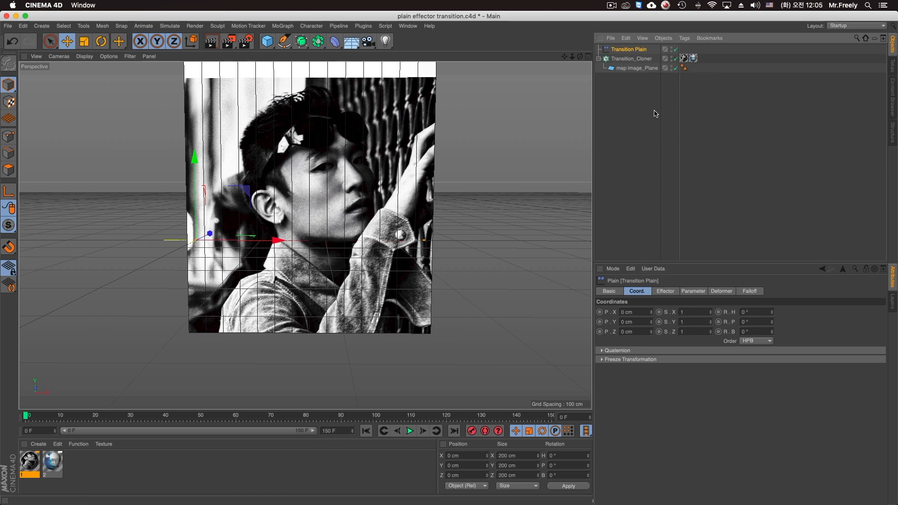
Turn off the Transition Plain effector's position influence and enable rotation with R.H at 180°.
left_click(669, 291)
left_click(690, 292)
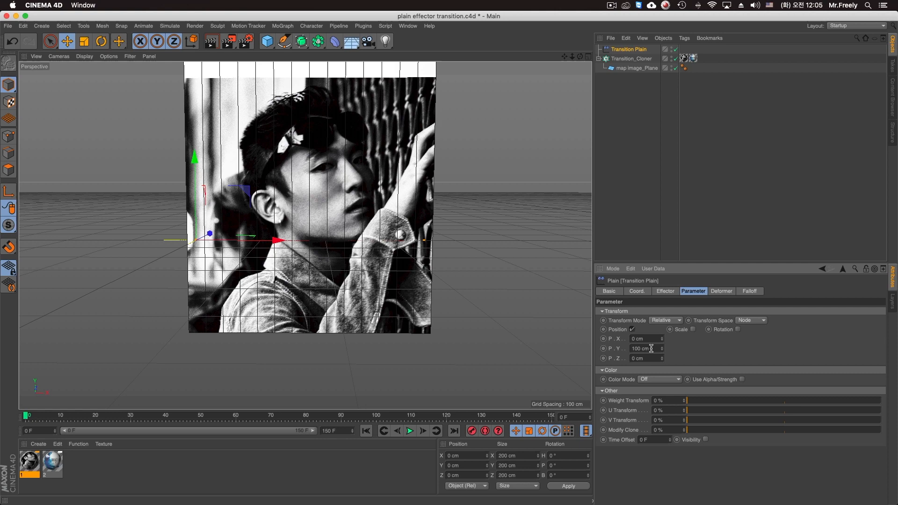
left_click(632, 329)
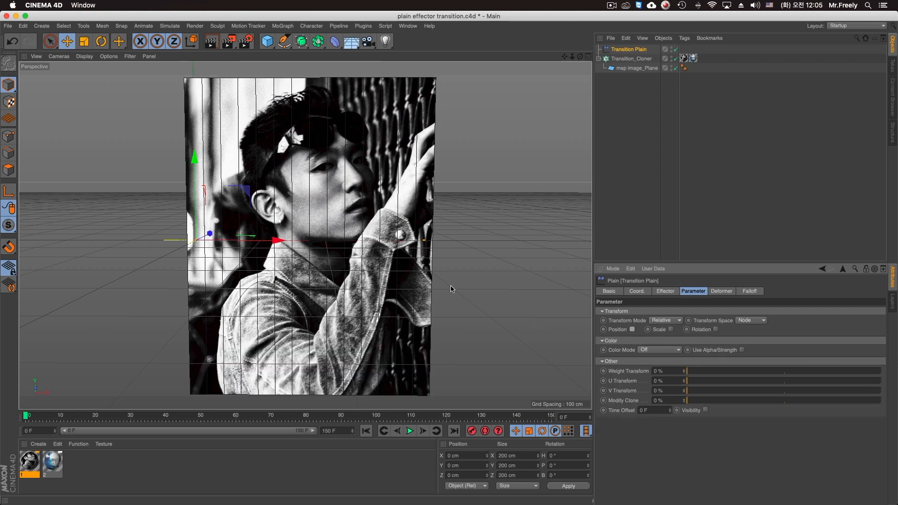
left_click(715, 329)
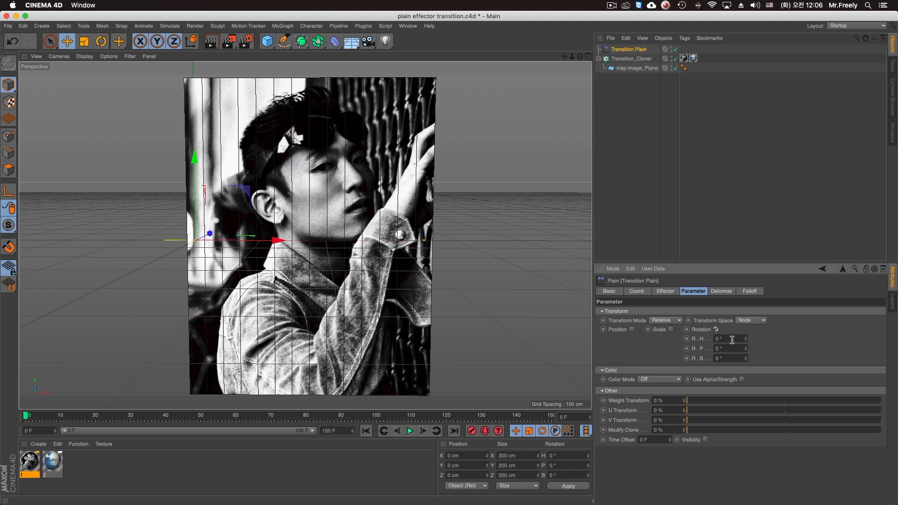
double_click(733, 339)
key("Return")
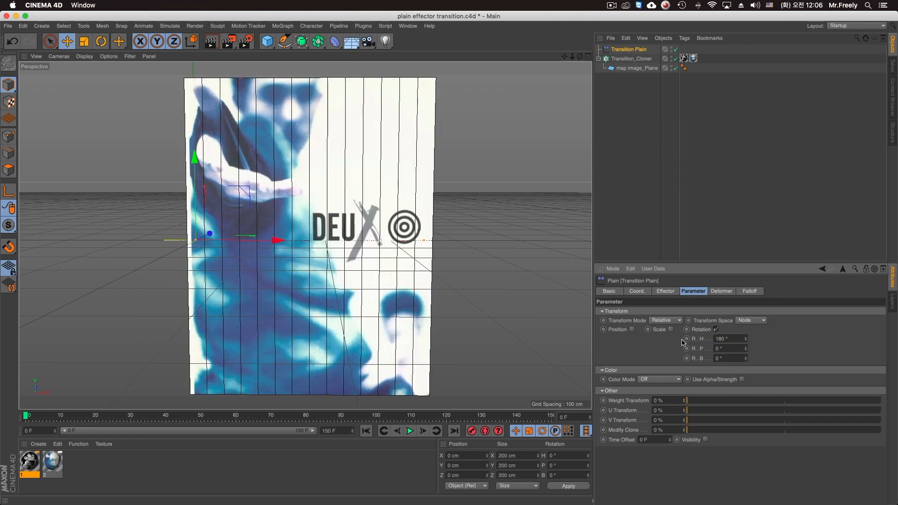
Render the view to preview the rotated strips and disable the Transition Plain effector.
key("super+r")
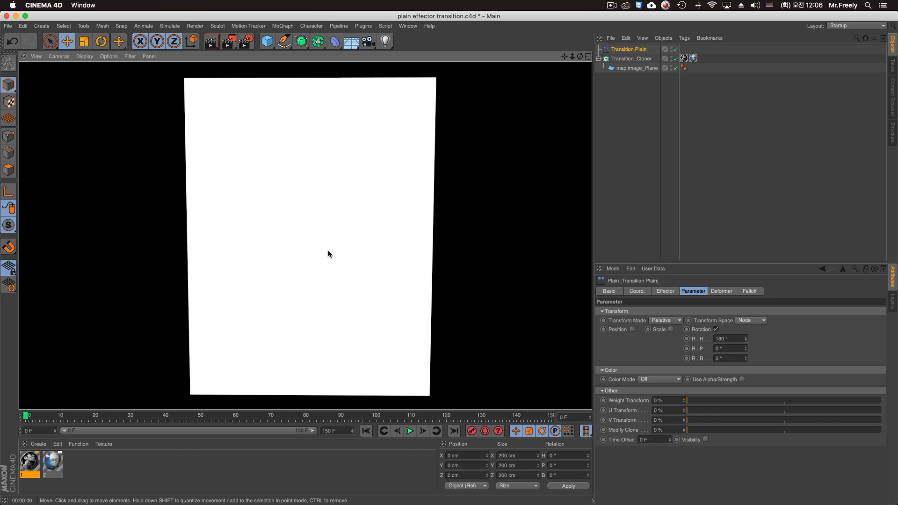
left_click(322, 222)
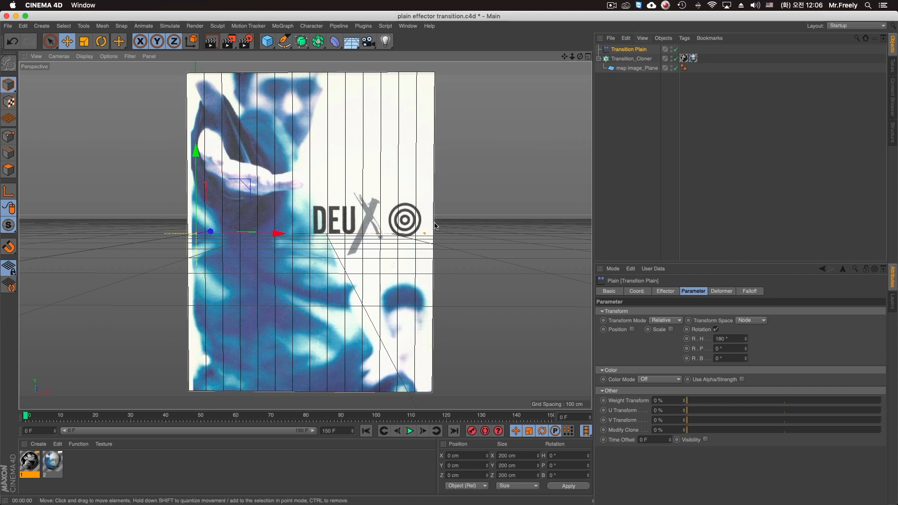
left_click(675, 49)
left_click_drag(453, 219, 479, 254, "alt")
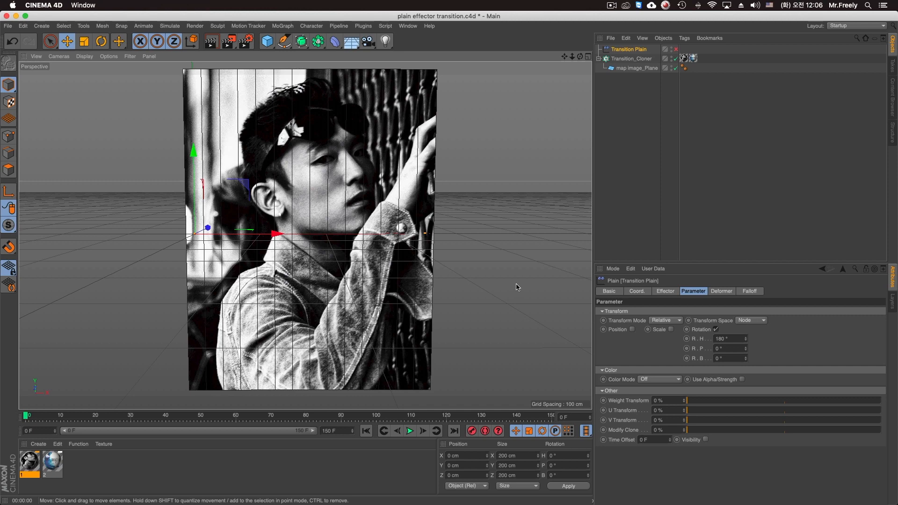
Switch to Photoshop and open 2.jpg from the tex folder inside the "plain effector transition" folder on the desktop.
left_click(418, 495)
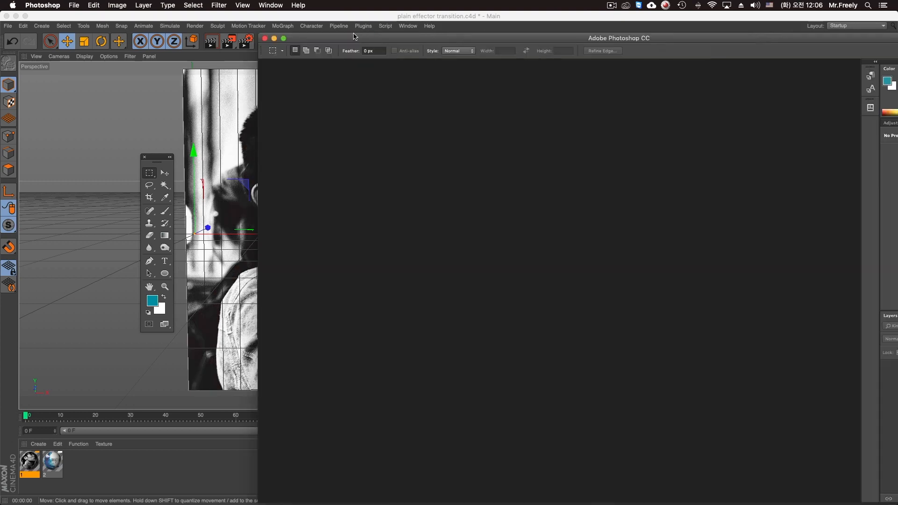
key("super+o")
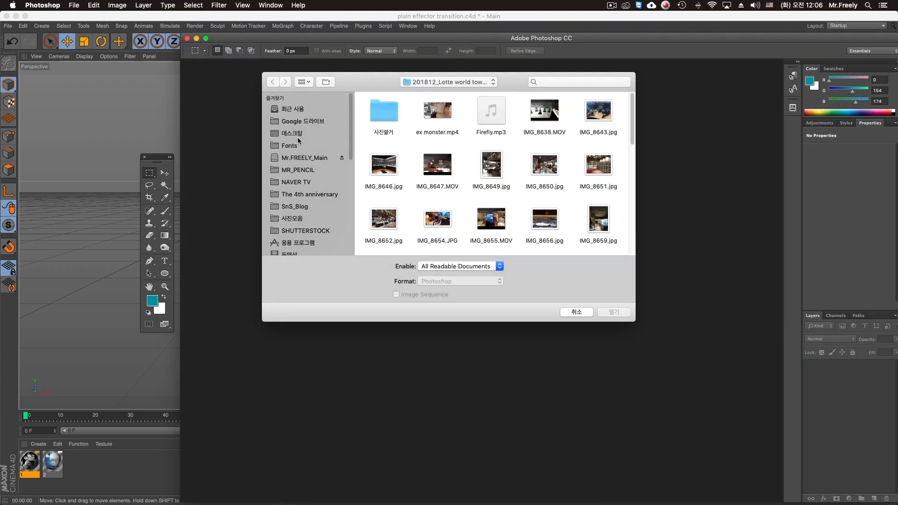
left_click(318, 138)
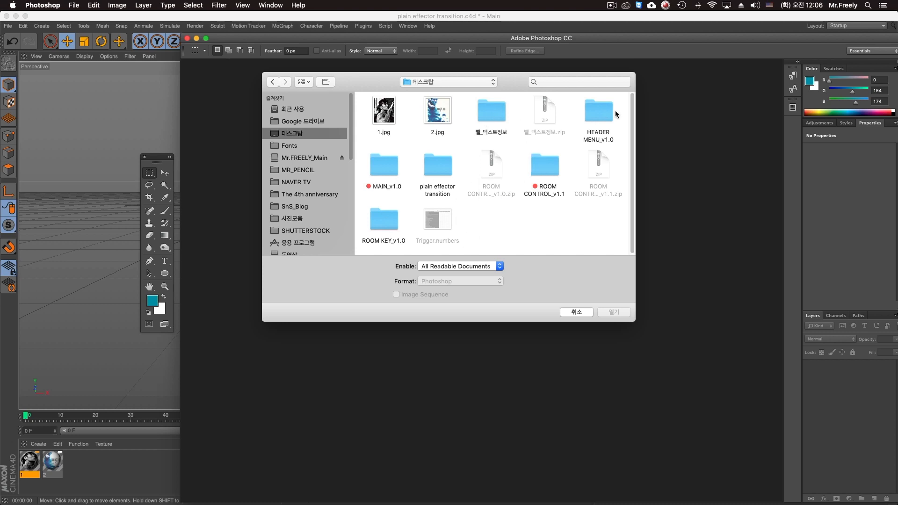
double_click(432, 168)
left_click(486, 113)
double_click(486, 116)
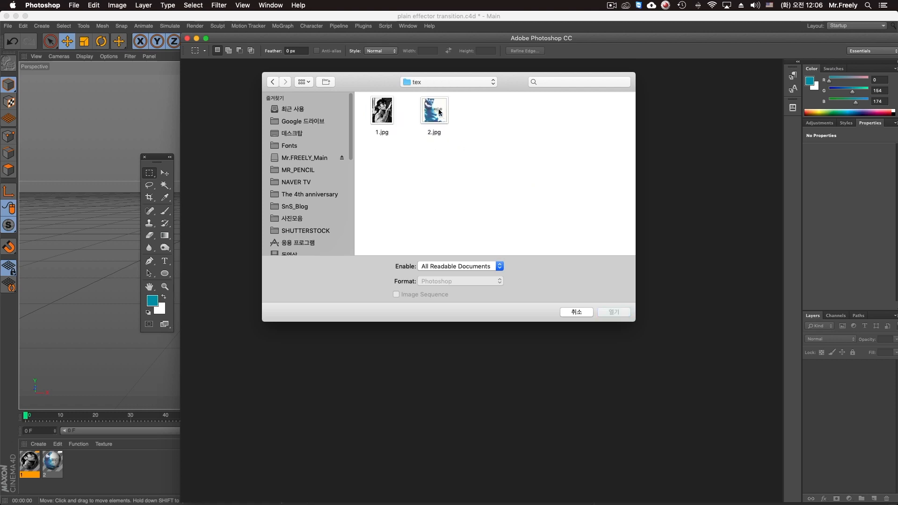
double_click(440, 113)
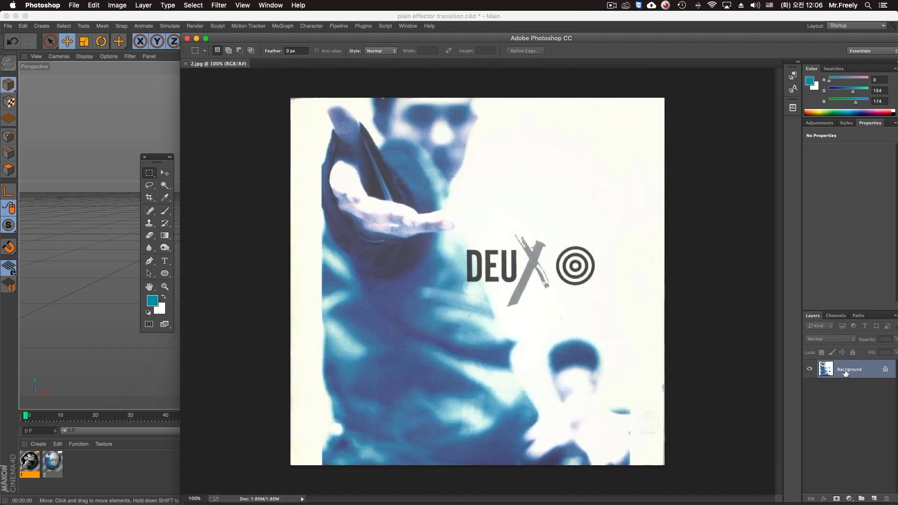
double_click(845, 373)
key("Return")
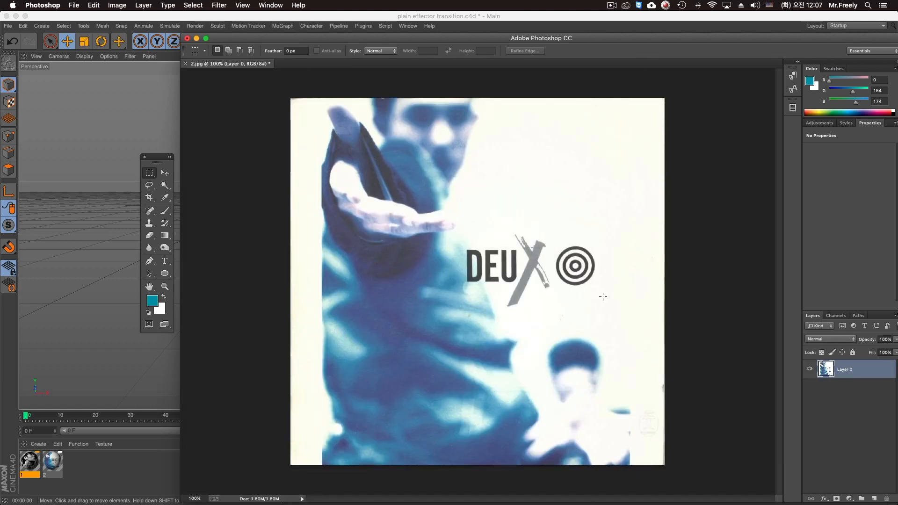
left_click(166, 175)
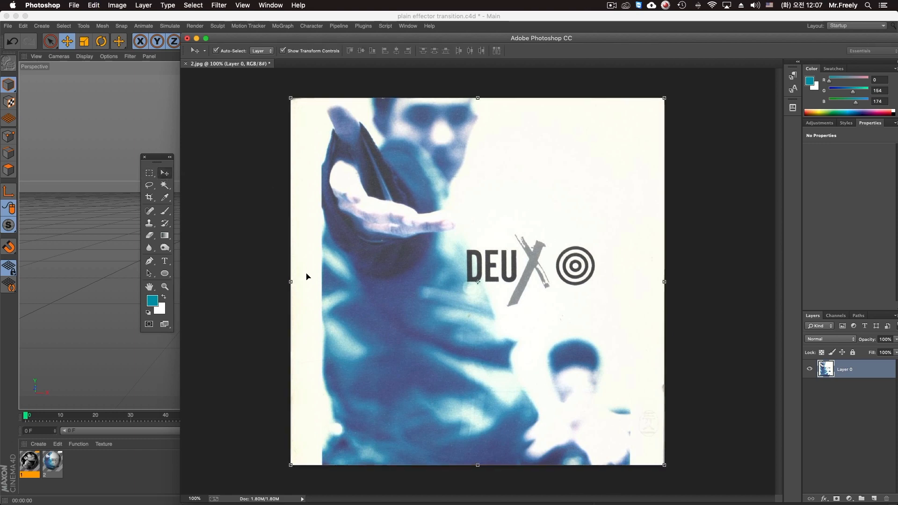
left_click_drag(290, 281, 672, 269, "alt")
key("super+z")
key("alt+super+z")
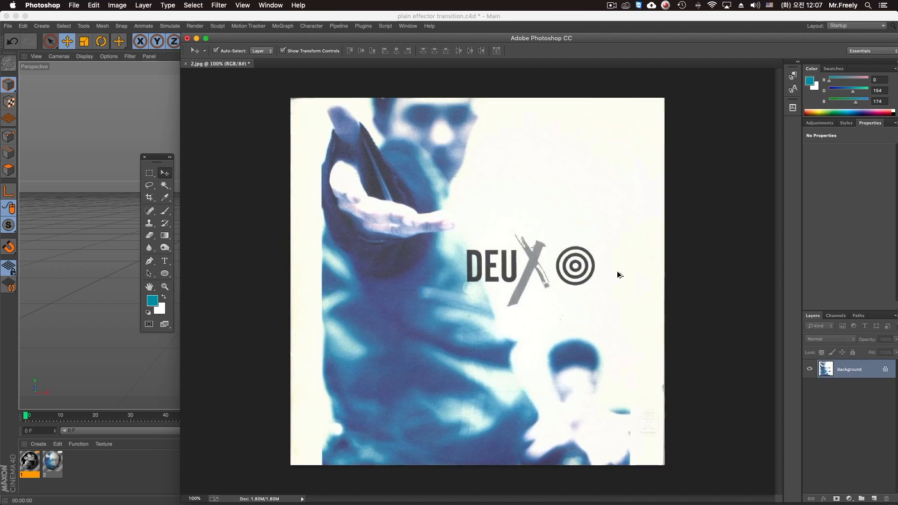
left_click_drag(282, 38, 240, 28)
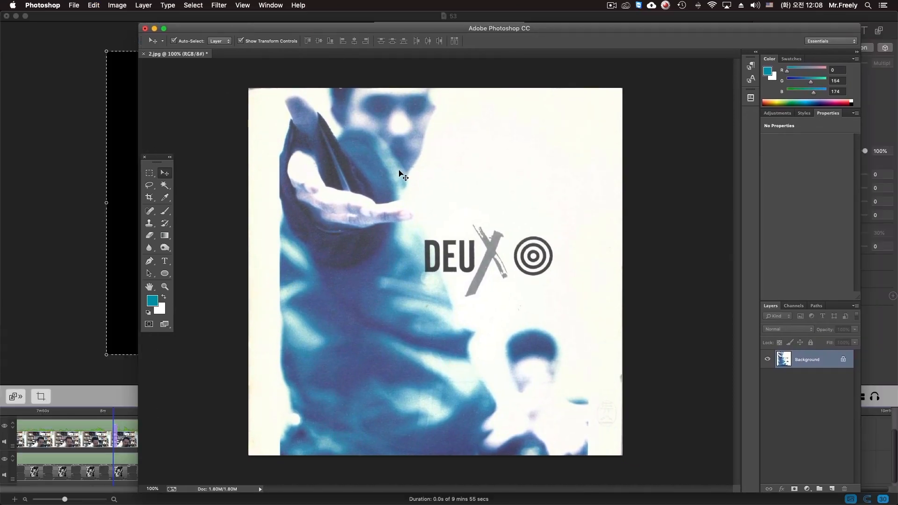
left_click(116, 5)
mouse_move(152, 106)
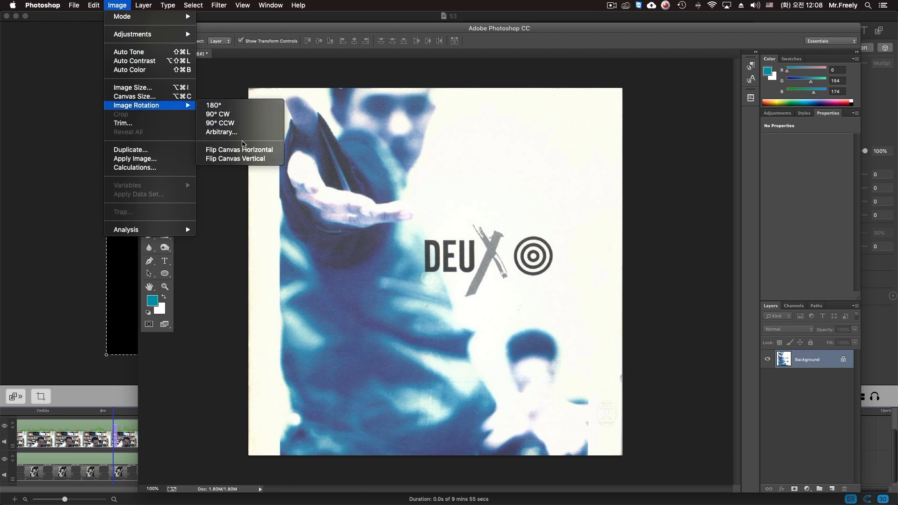
left_click(263, 159)
key("super+z")
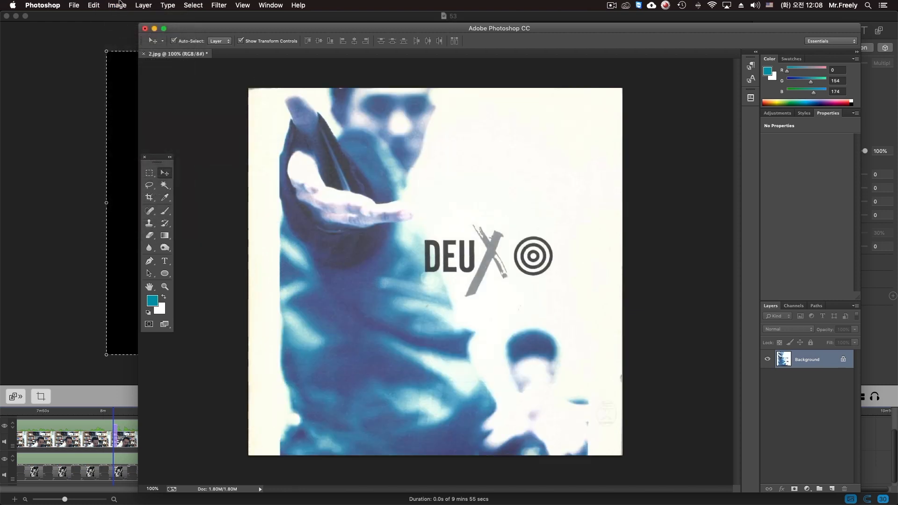
Flip the 2.jpg canvas horizontally, then save it at JPEG quality 12 and close the file.
left_click(117, 5)
mouse_move(141, 106)
left_click(240, 150)
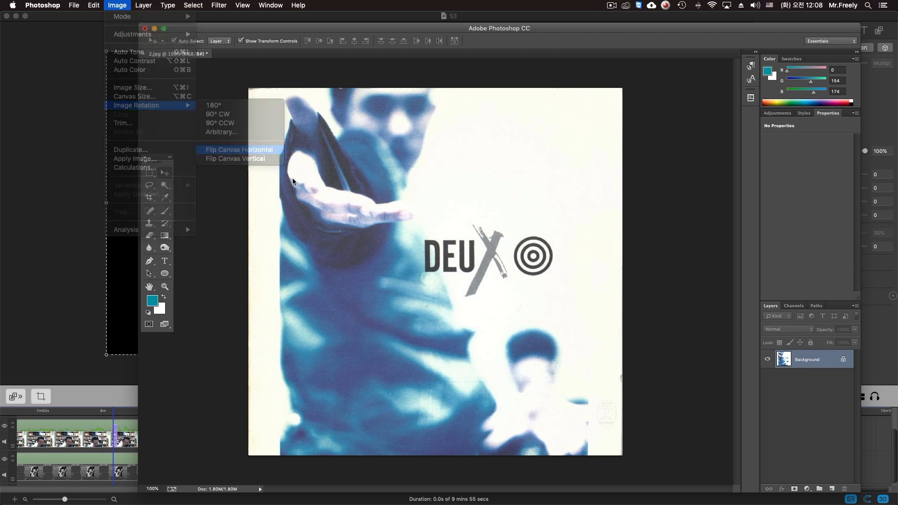
key("super+s")
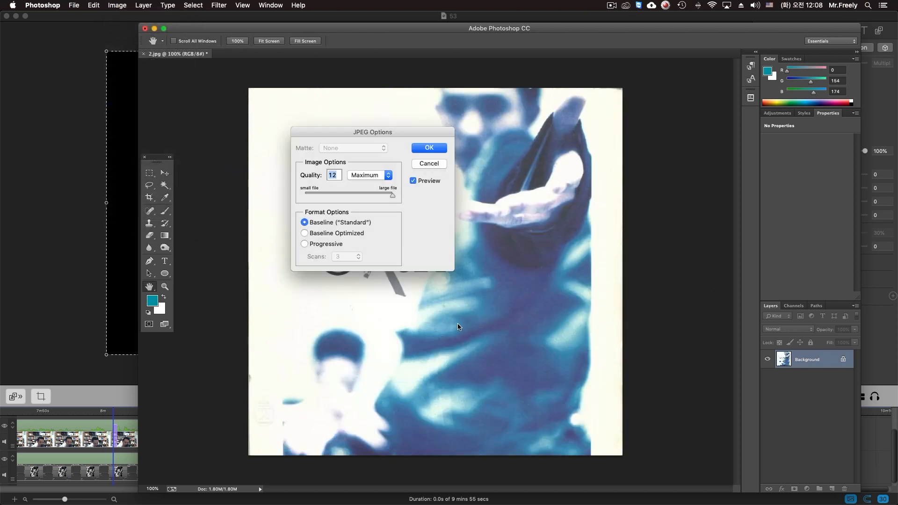
left_click(437, 148)
key("v")
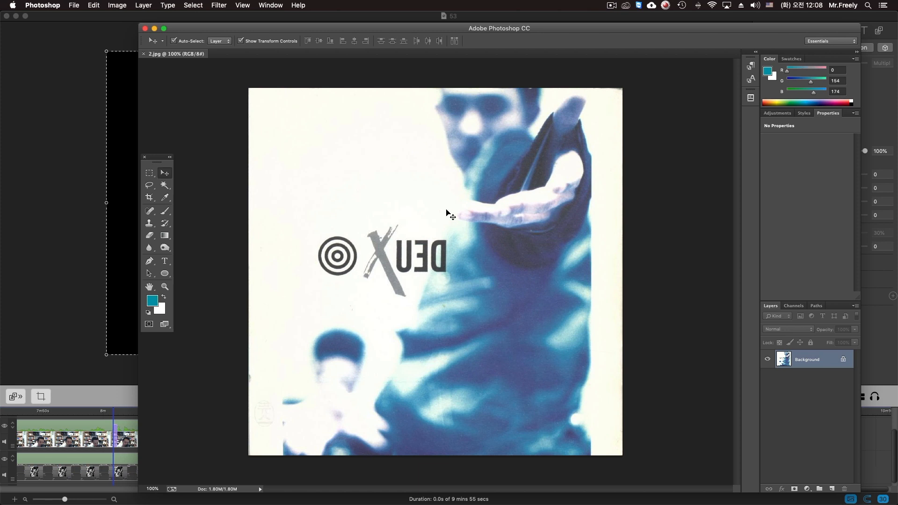
key("super+w")
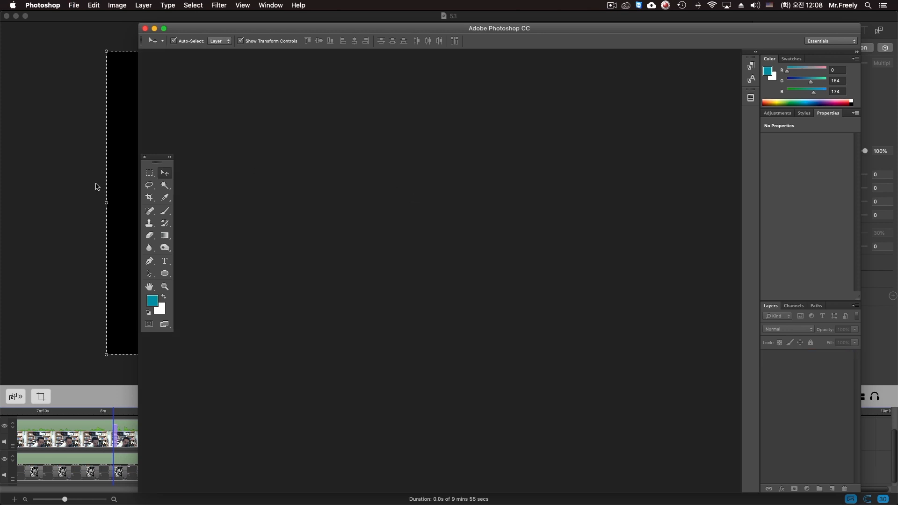
Switch back to Cinema 4D and reload the 2.jpg image in material 2's color texture.
key("super+Tab")
key("super+Tab")
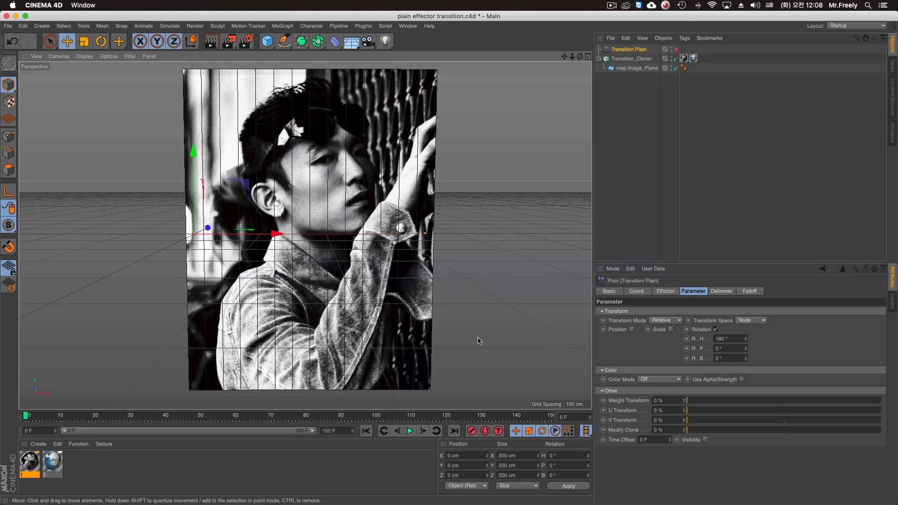
double_click(692, 58)
double_click(56, 460)
left_click(268, 185)
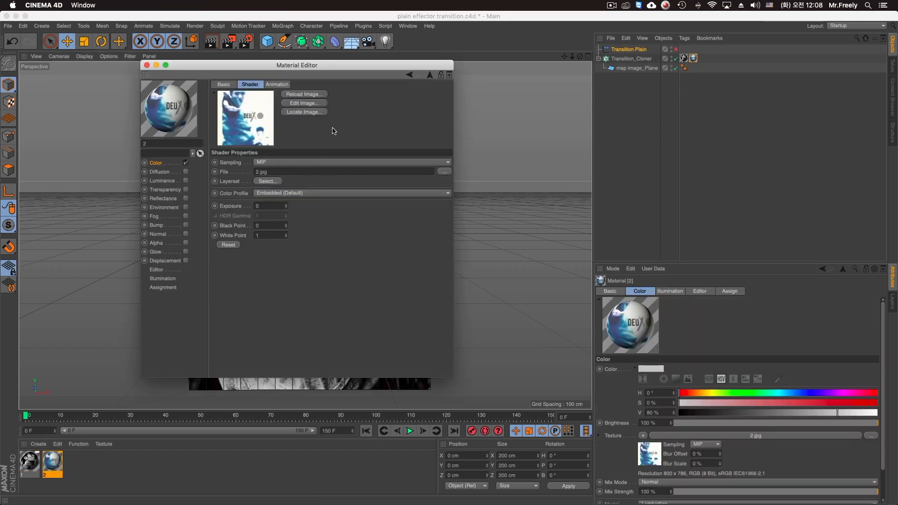
left_click(303, 95)
left_click_drag(313, 83, 616, 200)
key("super+w")
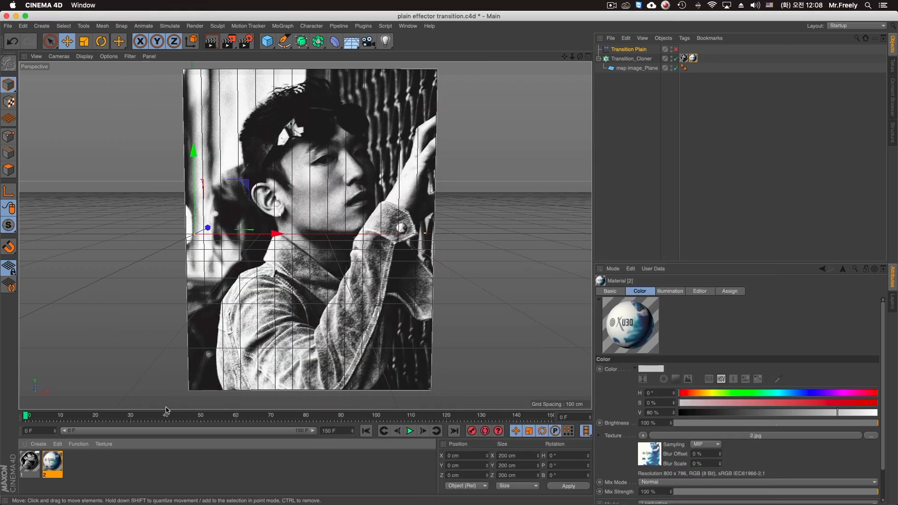
Preview the flipped picture by temporarily enabling the Transition Plain effector and rendering the view.
left_click(676, 49)
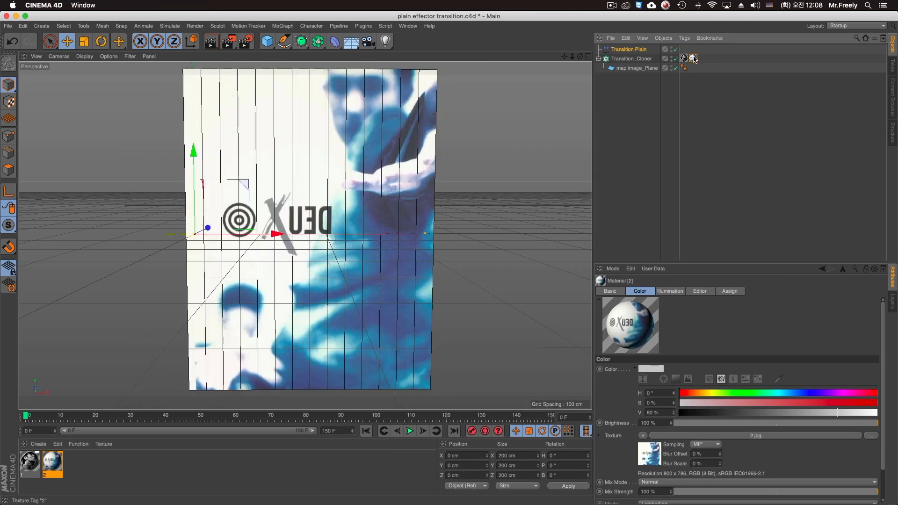
key("super+r")
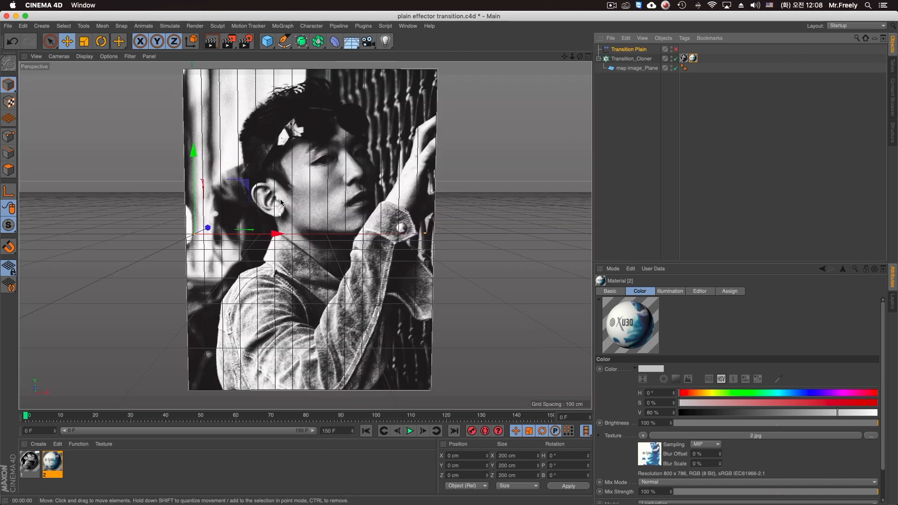
left_click_drag(373, 196, 276, 201, "alt")
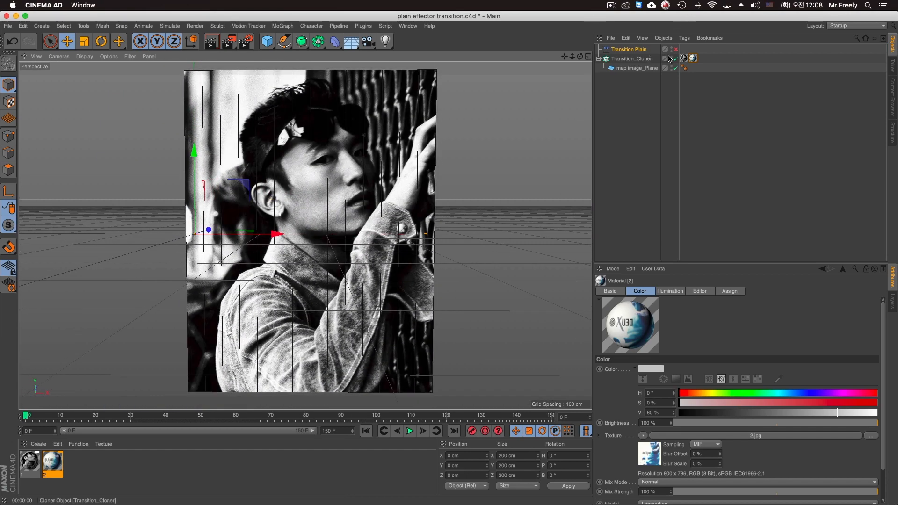
Set the R.H of material 2's texture tag to 180°, then enable the Transition Plain effector and render the view.
left_click(694, 60)
left_click(749, 311)
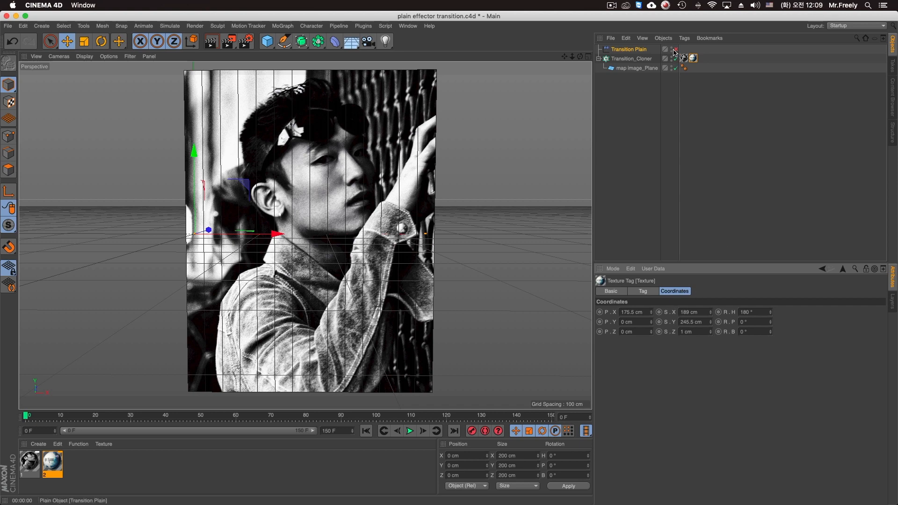
left_click(675, 49)
key("super+r")
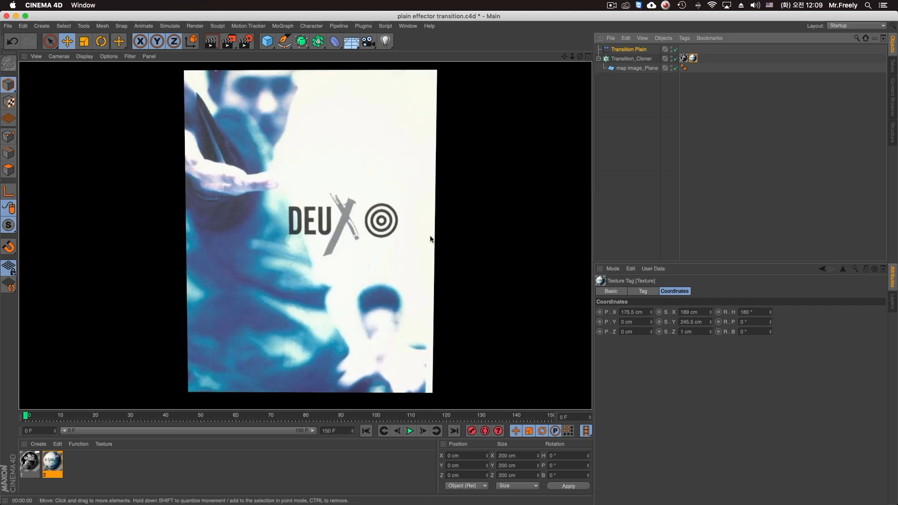
Set the Transition Plain effector's falloff shape to Linear.
left_click(635, 50)
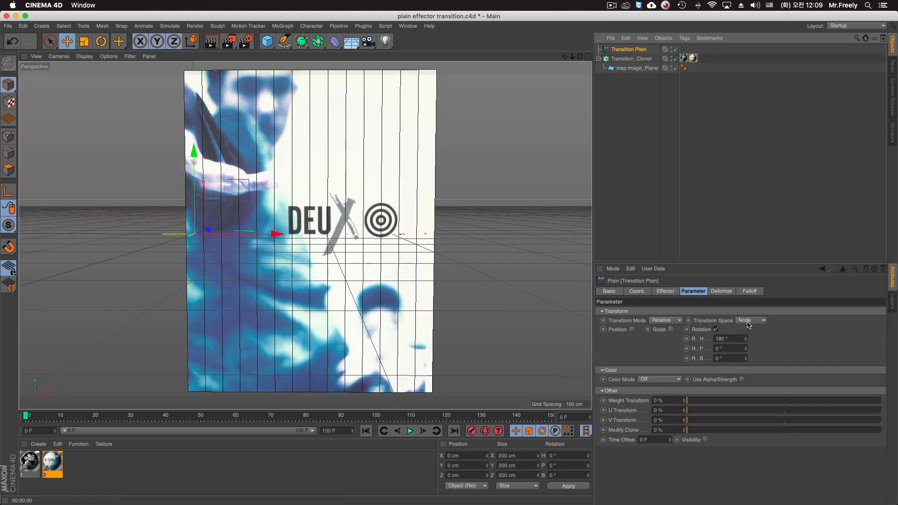
left_click(751, 292)
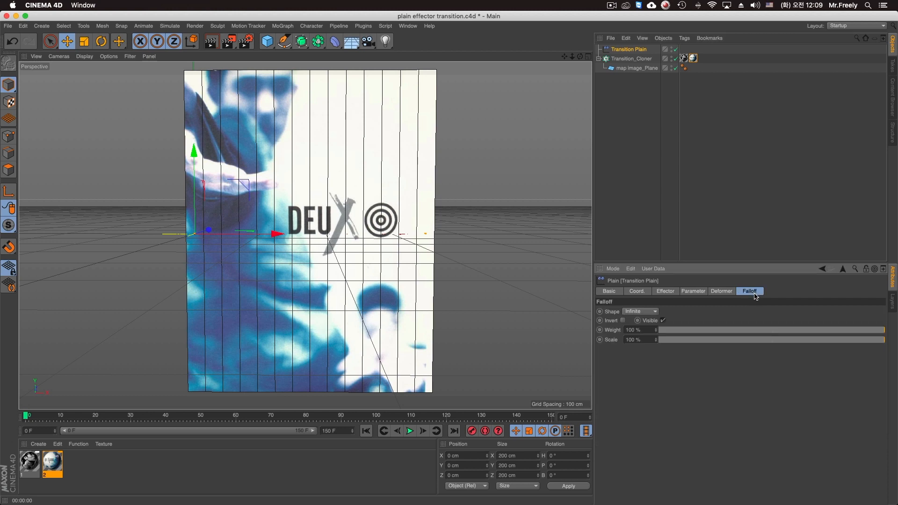
left_click(641, 312)
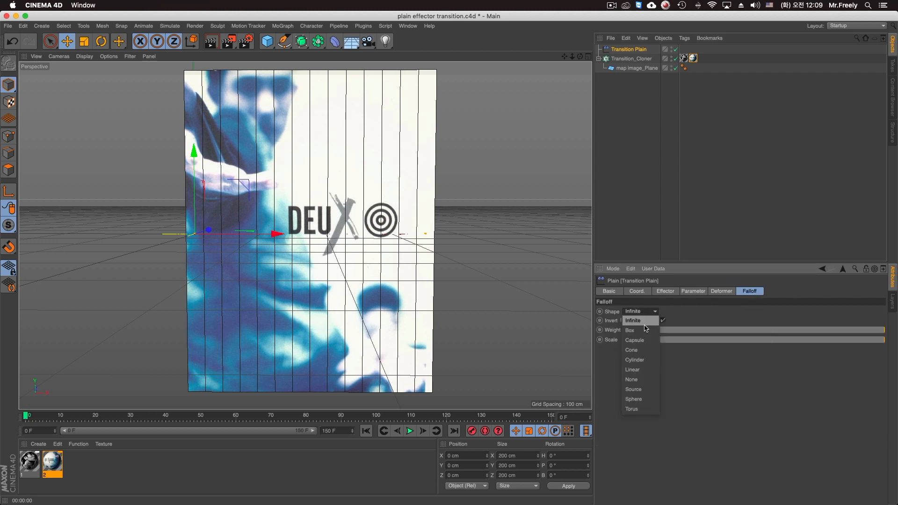
left_click(642, 369)
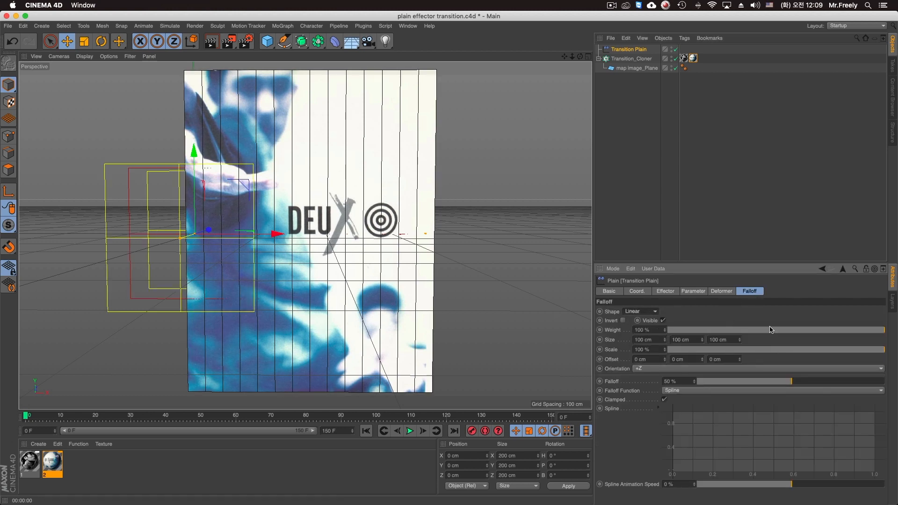
left_click(649, 292)
type("-")
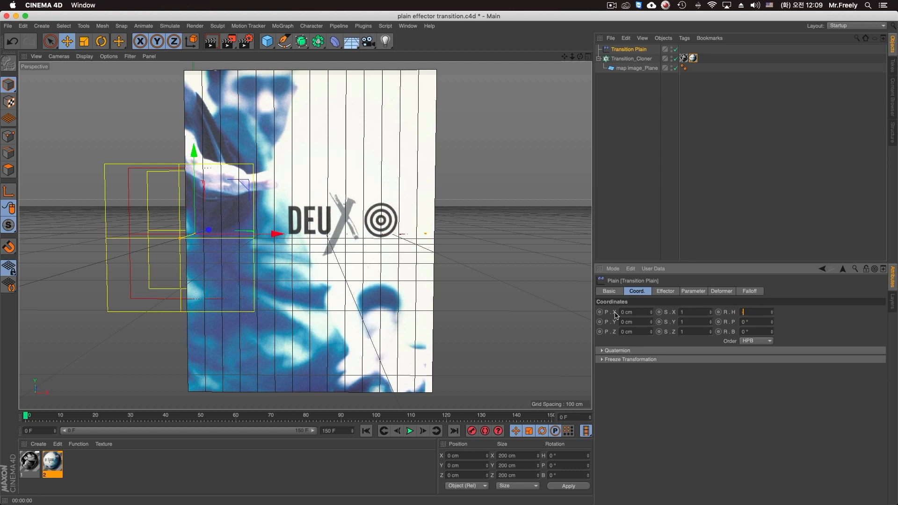
type("90")
key("Return")
key("super+z")
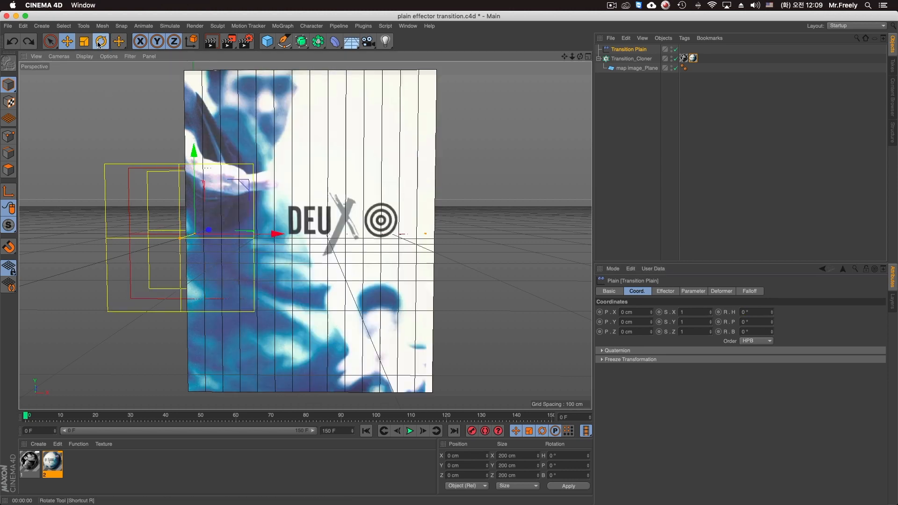
Rotate the Transition Plain effector to a heading of -90°, move it to about 125 cm on X, and render the view.
left_click(100, 42)
left_click_drag(233, 237, 119, 240)
key("e")
left_click_drag(263, 240, 341, 233)
key("super+r")
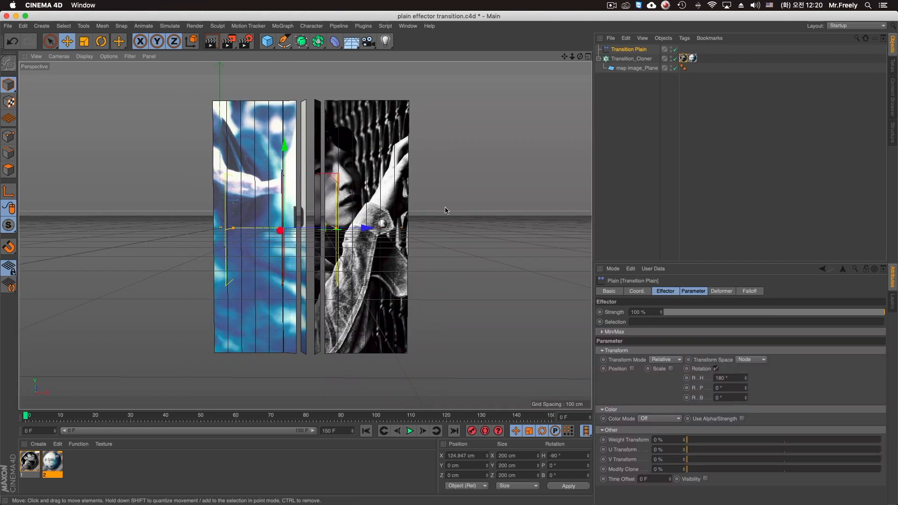
Turn on the Transition Plain effector's position influence with P.Y at 100 cm and enlarge its attributes area.
left_click_drag(445, 210, 392, 216, "alt")
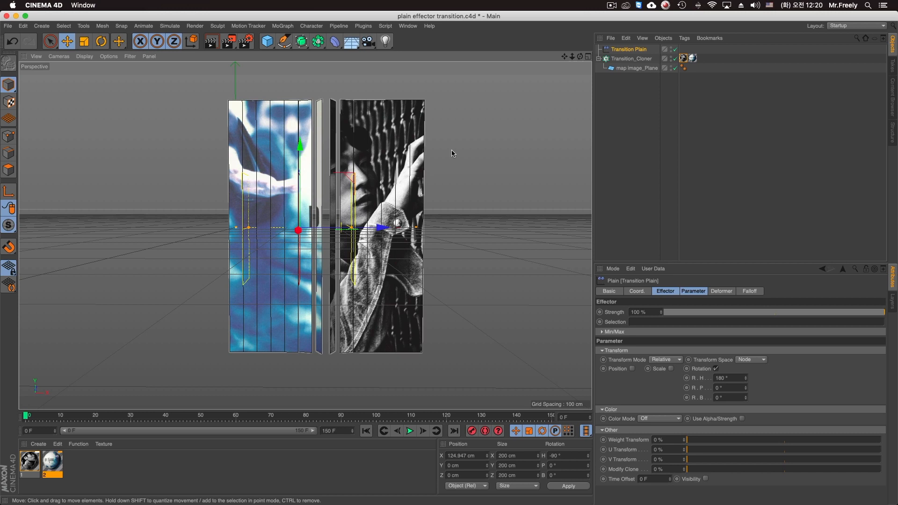
left_click(419, 178)
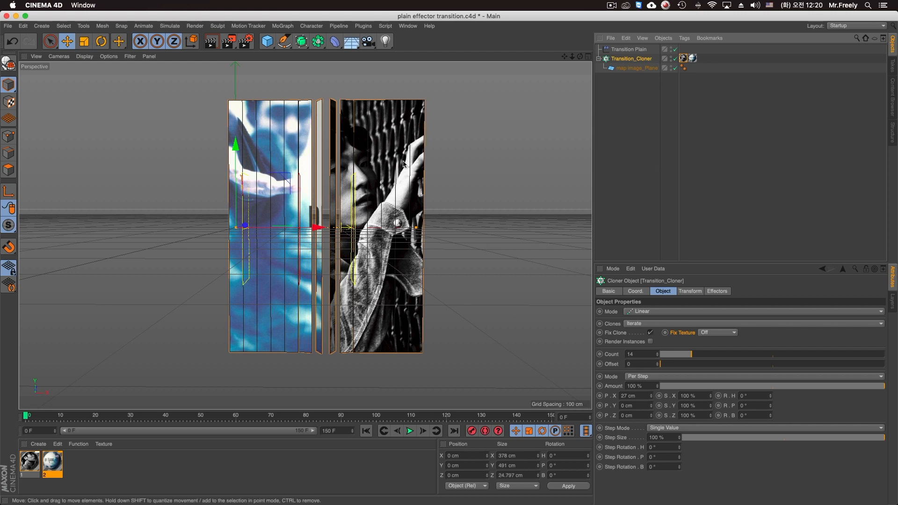
scroll(356, 187, "up", 3)
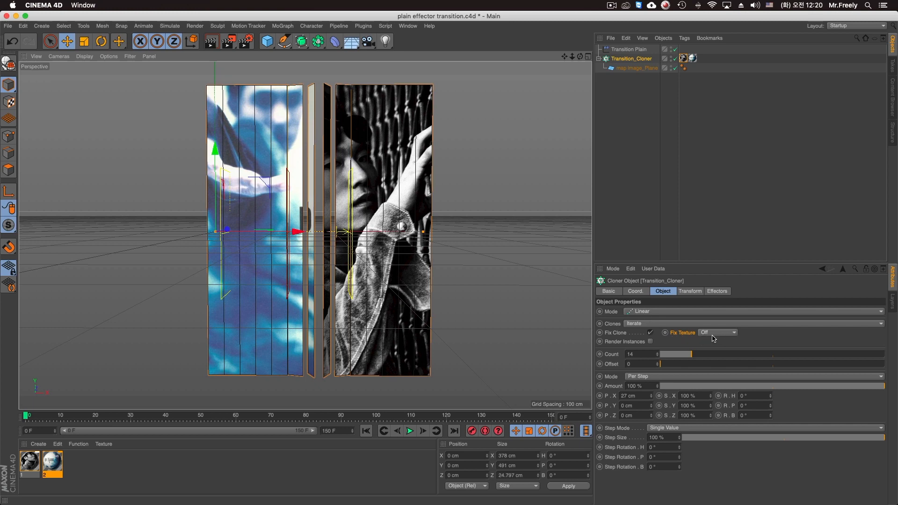
left_click(629, 49)
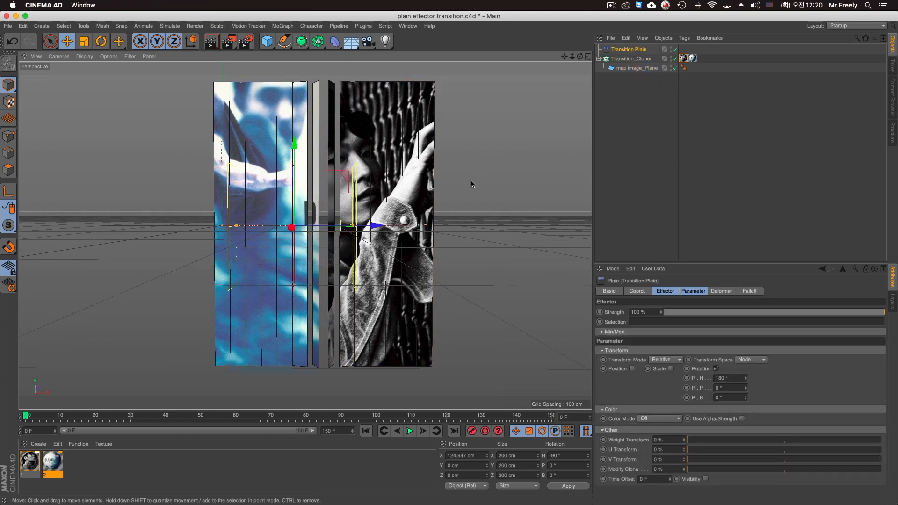
left_click_drag(670, 262, 670, 200)
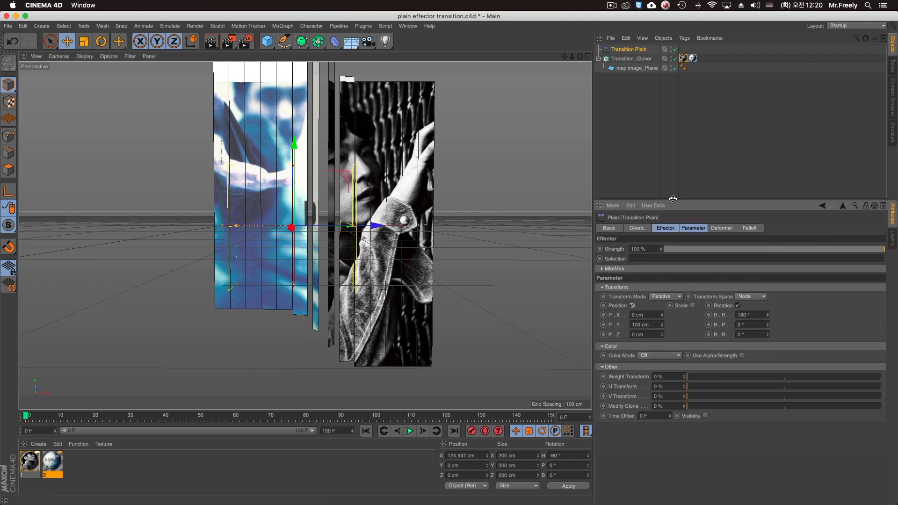
Set the Transition Plain effector's P.Y to -125 cm and render the view with Transition_Cloner selected.
left_click_drag(661, 324, 662, 359)
middle_click_drag(350, 224, 346, 215, "alt")
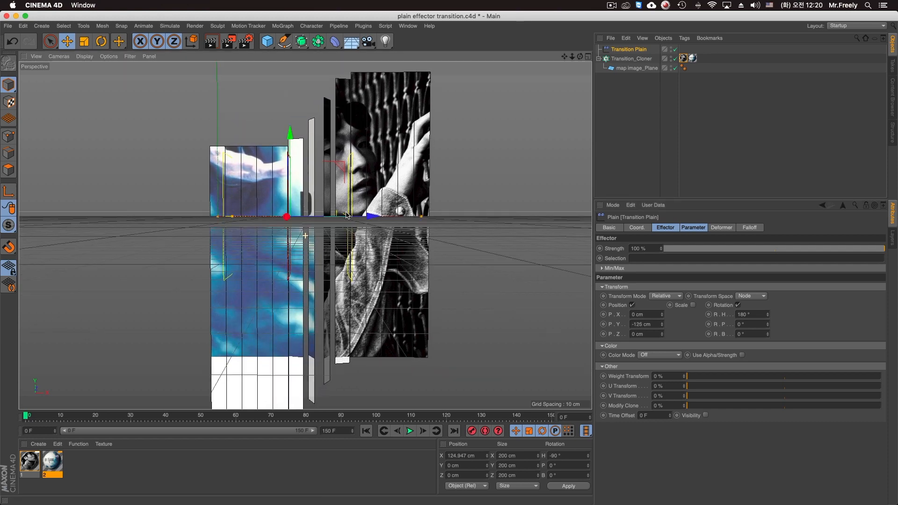
left_click(631, 59)
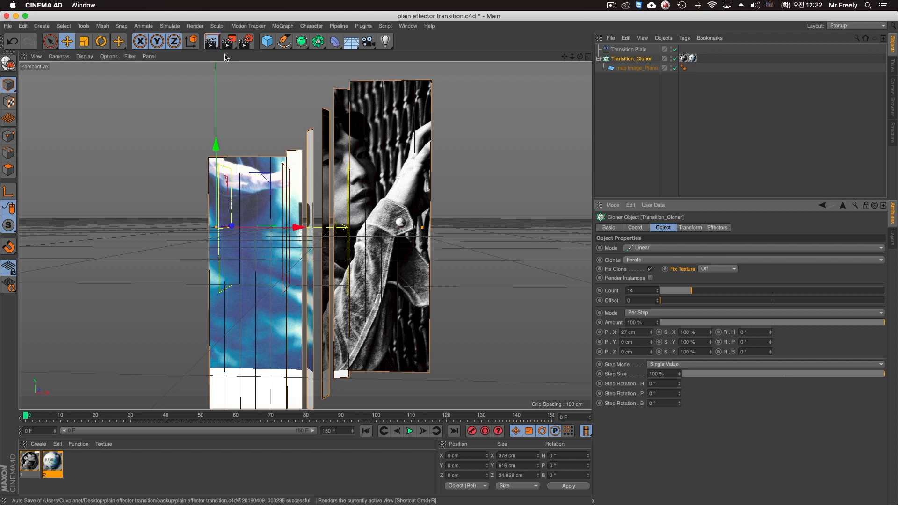
left_click(211, 41)
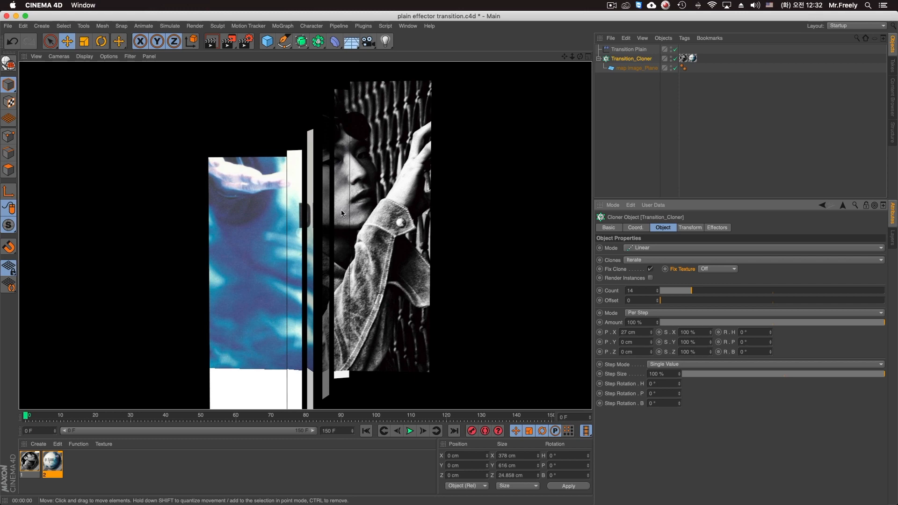
Set Transition_Cloner's Fix Texture option to Straight and render the view.
left_click(626, 71)
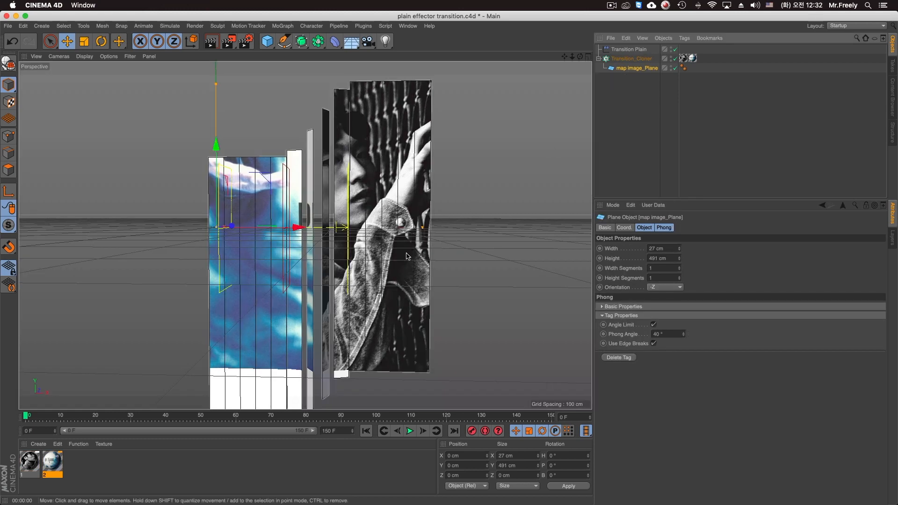
left_click(646, 59)
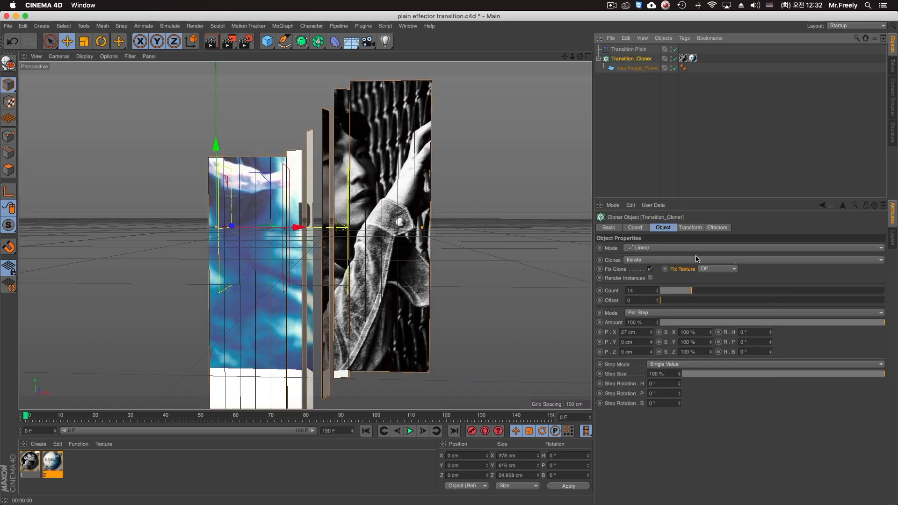
left_click(718, 269)
left_click(719, 288)
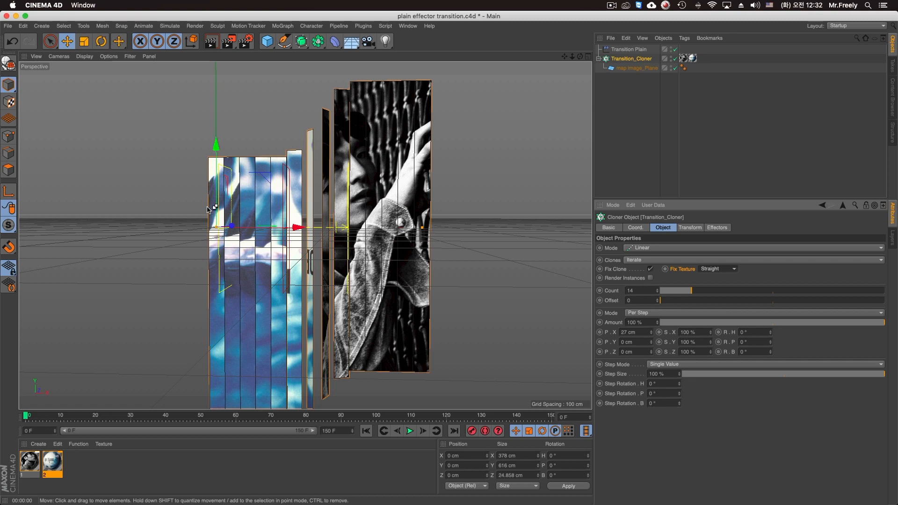
key("ctrl+r")
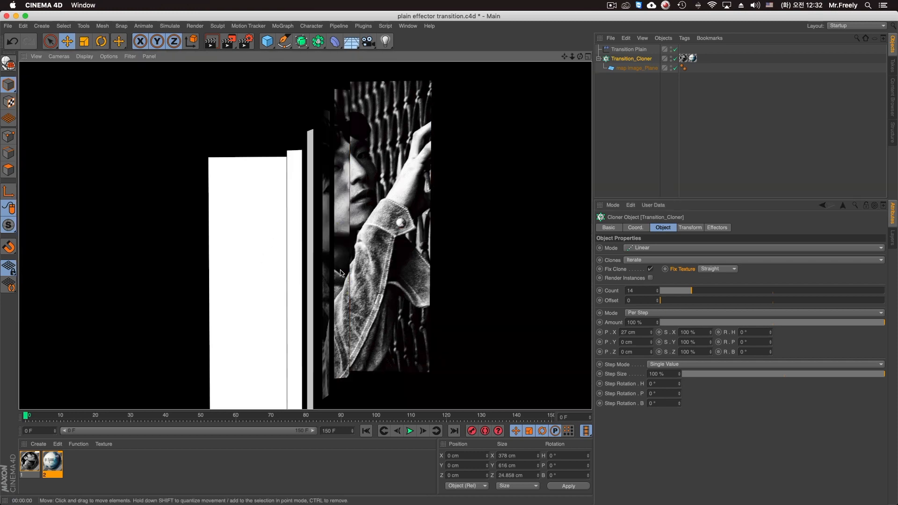
Compare Transition_Cloner's Fix Texture options Off and Alternate X, leave it on Alternate X, and render the view.
left_click(299, 258)
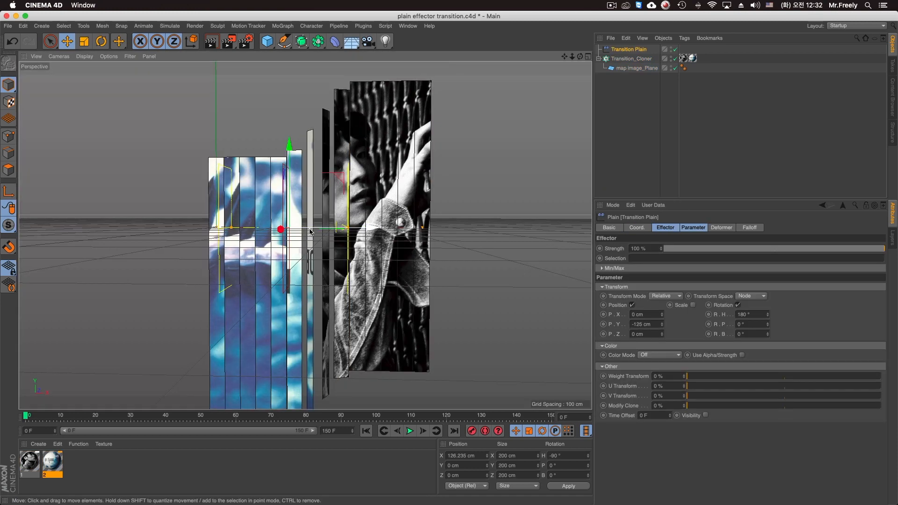
left_click(693, 58)
left_click(645, 61)
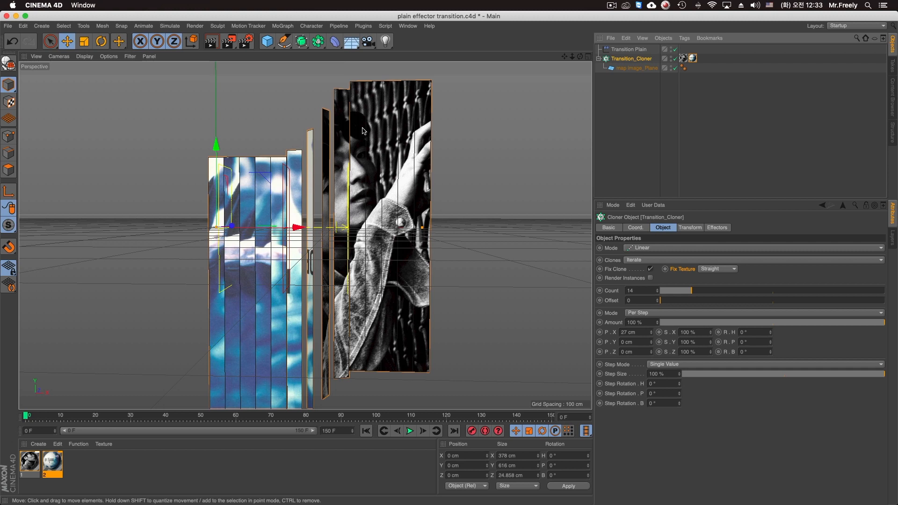
left_click(710, 270)
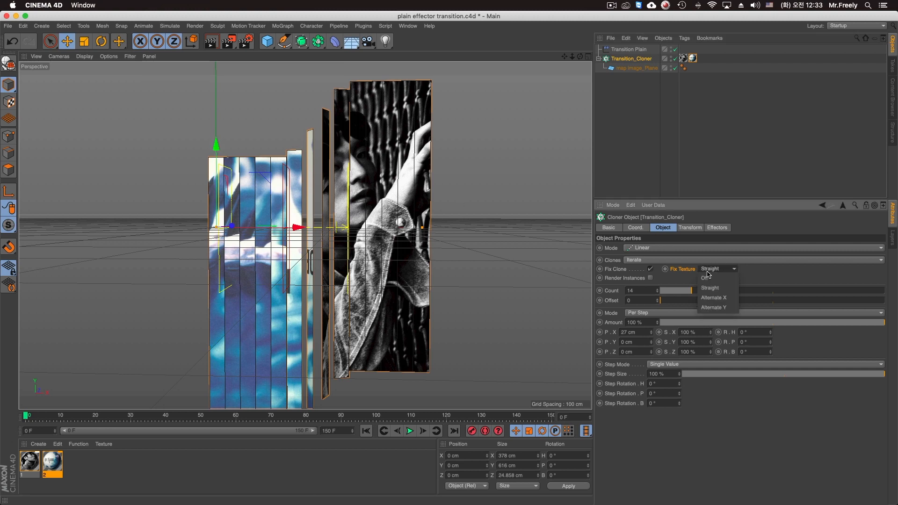
left_click(718, 298)
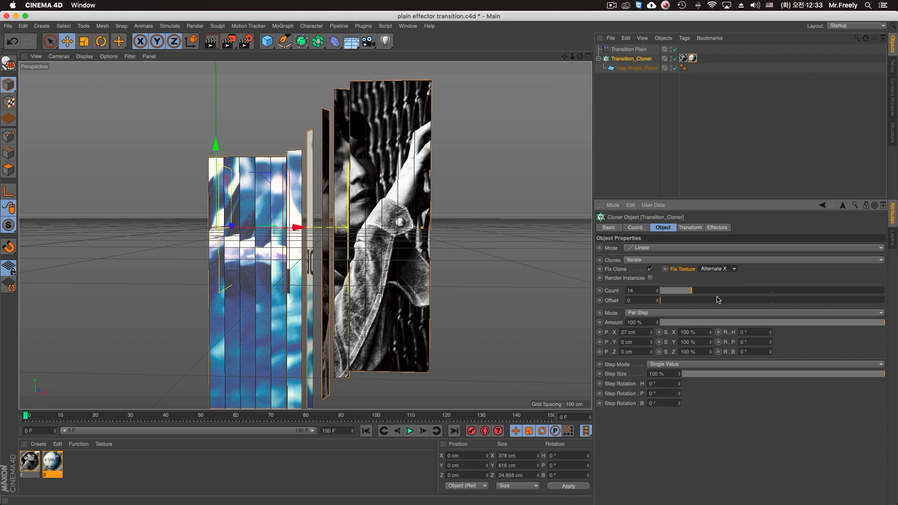
left_click(711, 270)
left_click(713, 277)
left_click(715, 269)
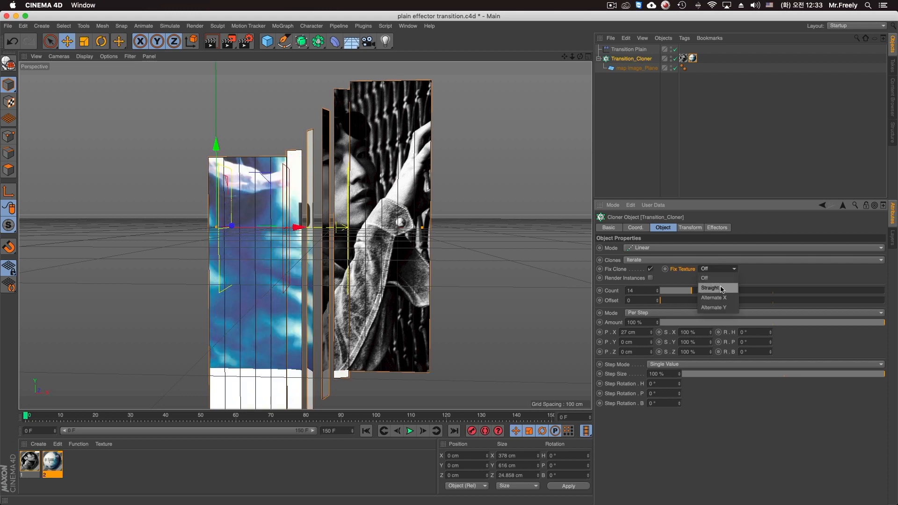
left_click(722, 298)
key("ctrl+r")
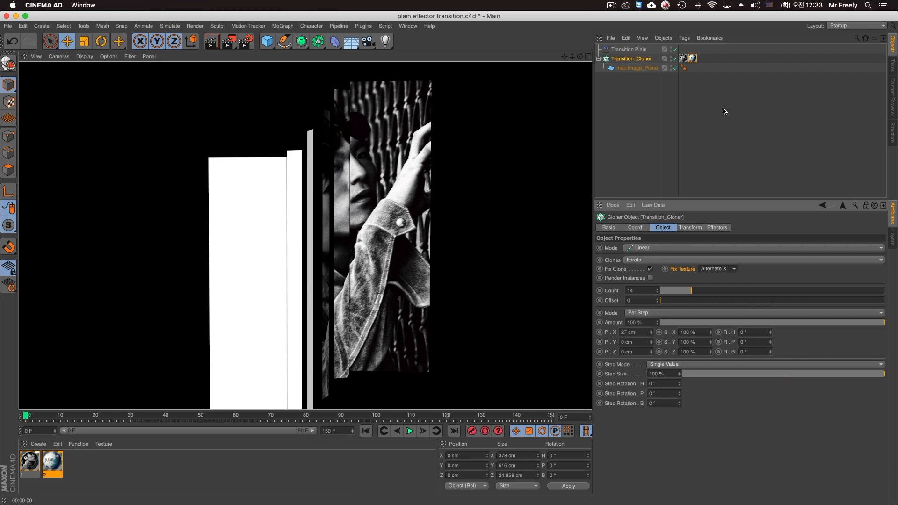
Set the R.P of material 2's texture tag to 180° and render the view.
left_click(692, 58)
left_click(729, 258)
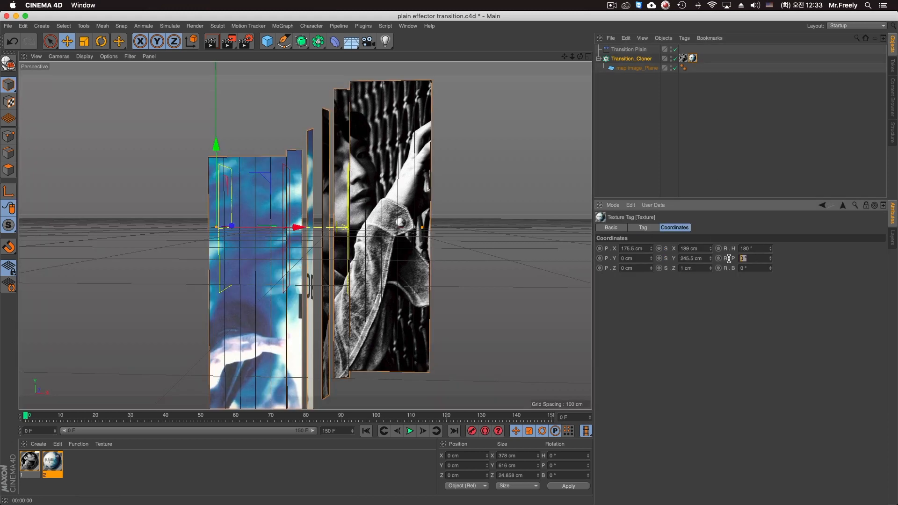
type("180")
key("Return")
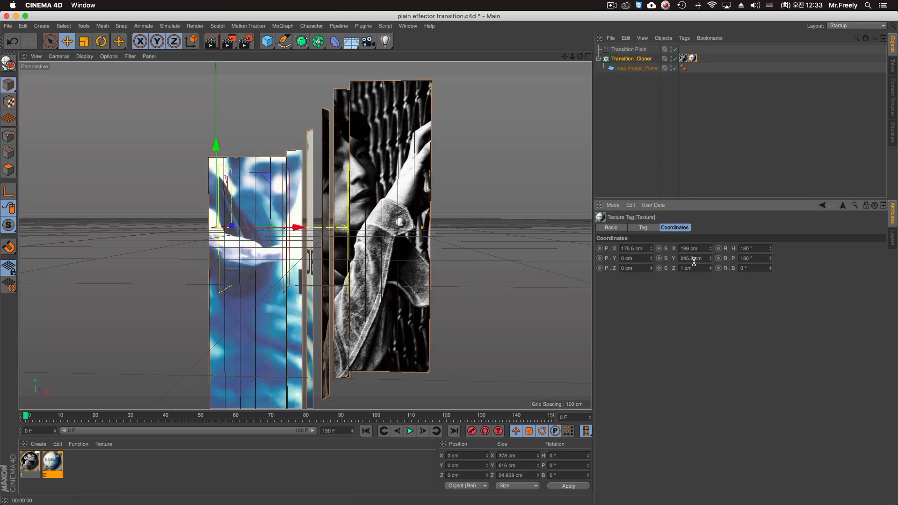
key("ctrl+r")
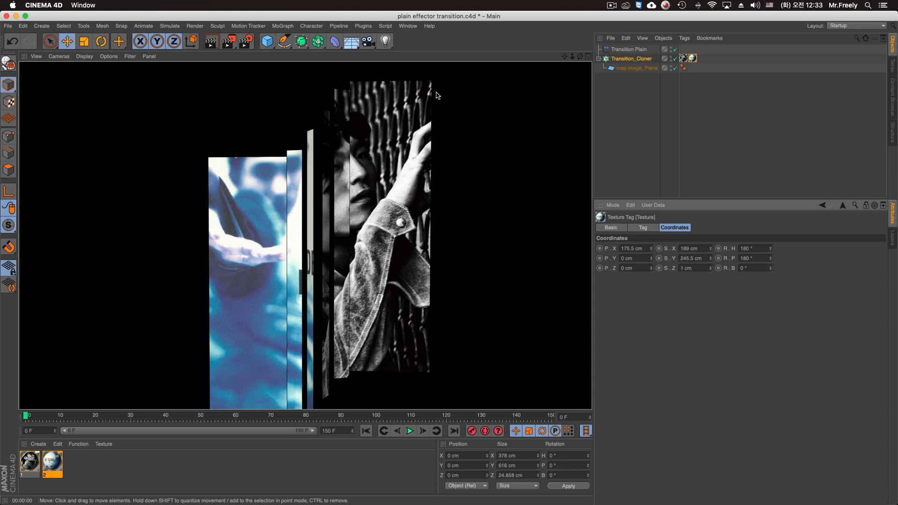
Turn off the Transition Plain effector's position influence and move the effector to about 122 cm on X.
left_click(631, 59)
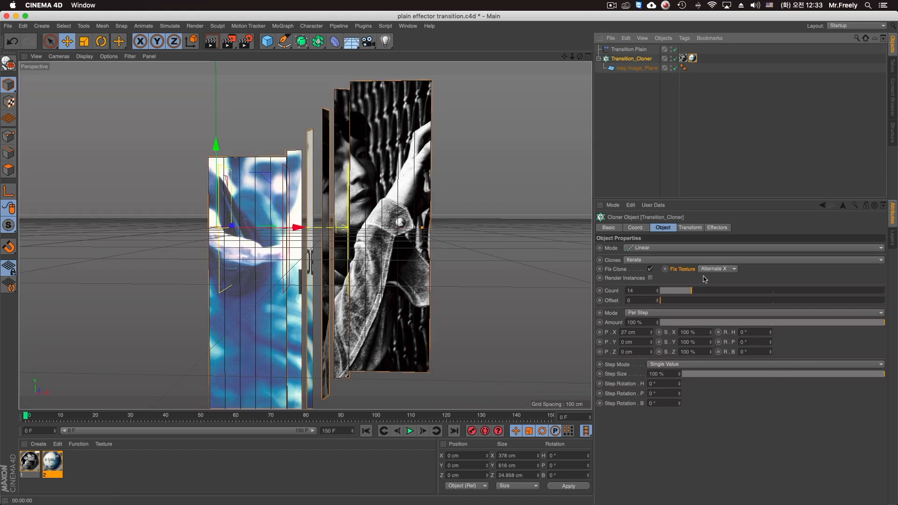
left_click(629, 49)
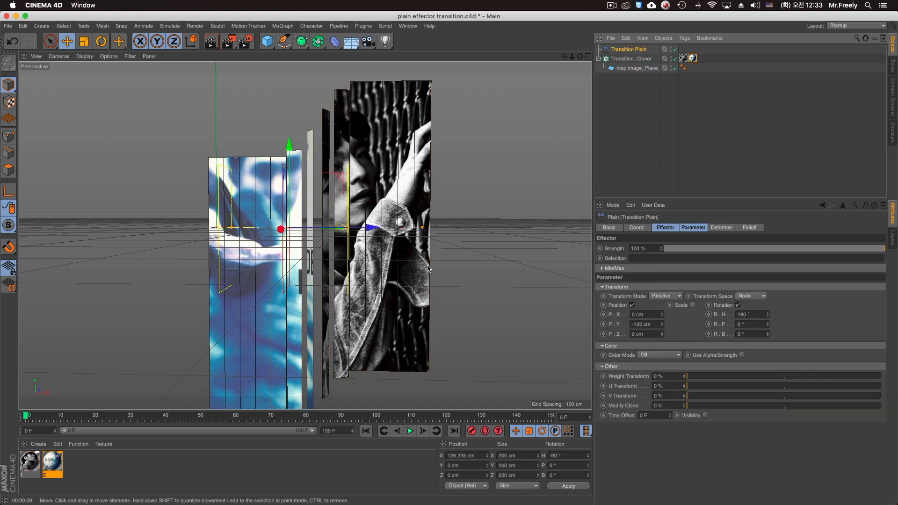
left_click_drag(362, 235, 214, 240)
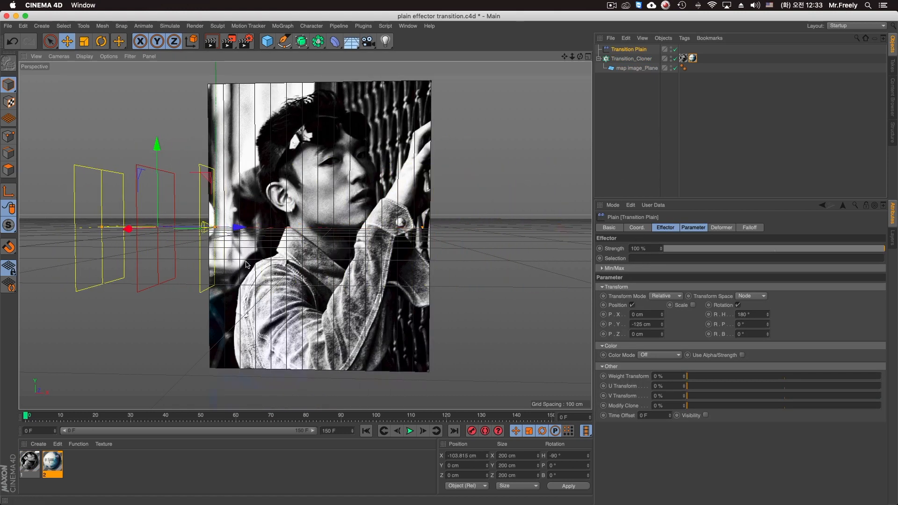
left_click(631, 305)
left_click_drag(245, 229, 361, 238)
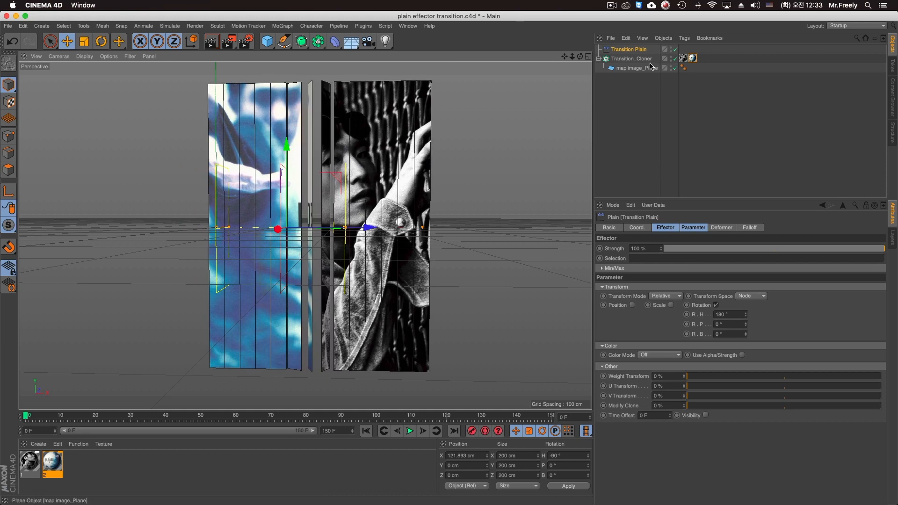
Review the available Fix Texture options of Transition_Cloner.
left_click(632, 59)
left_click(689, 229)
mouse_move(710, 270)
left_mouse_down()
mouse_move(711, 237)
mouse_move(712, 272)
left_mouse_up()
right_click(710, 270)
left_click(663, 227)
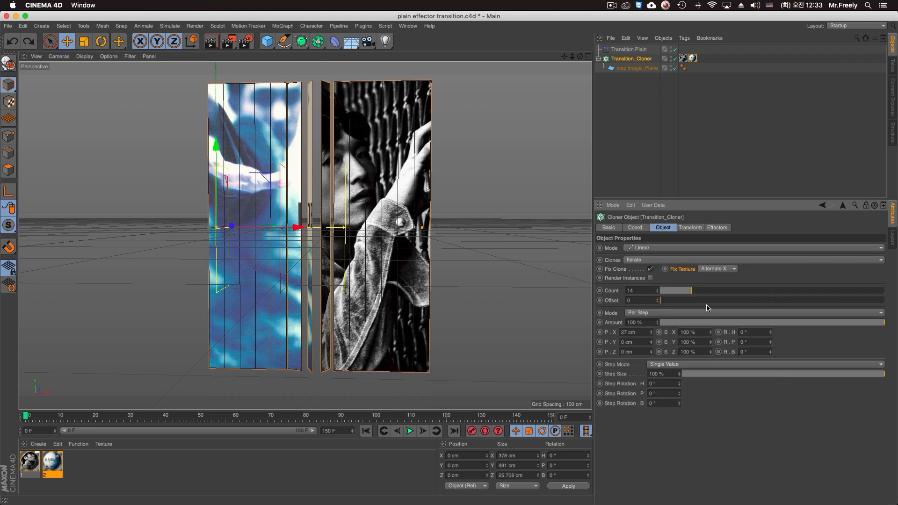
left_click(717, 269)
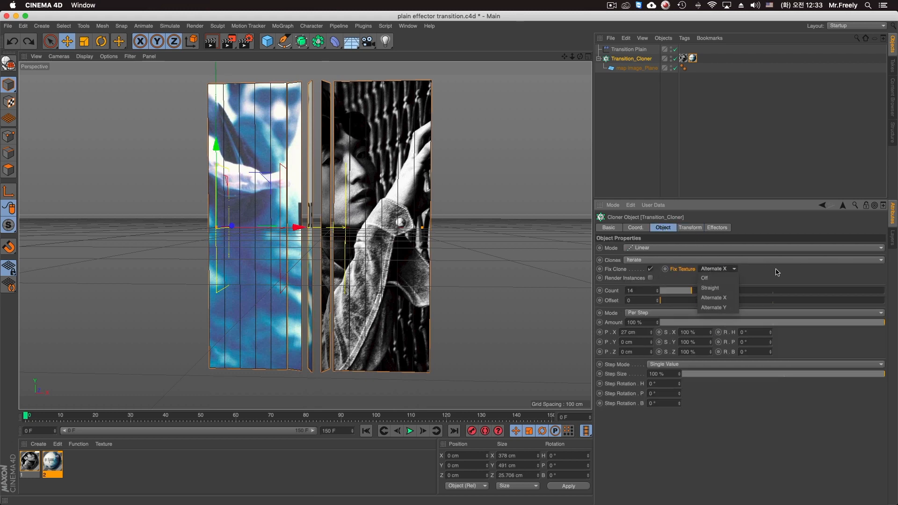
left_click(713, 270)
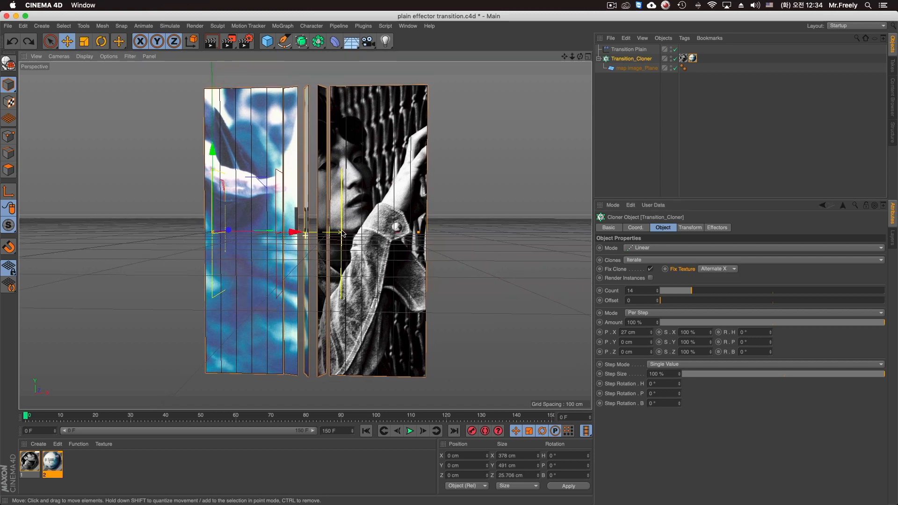
Move the Transition Plain effector to about -121 cm on X and keyframe its coordinates at frame 0.
left_click(632, 50)
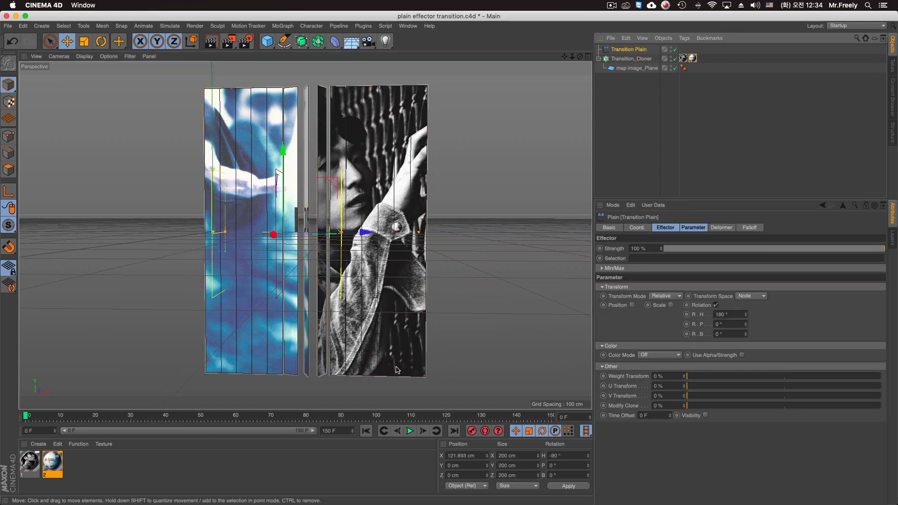
left_click_drag(75, 417, 27, 417)
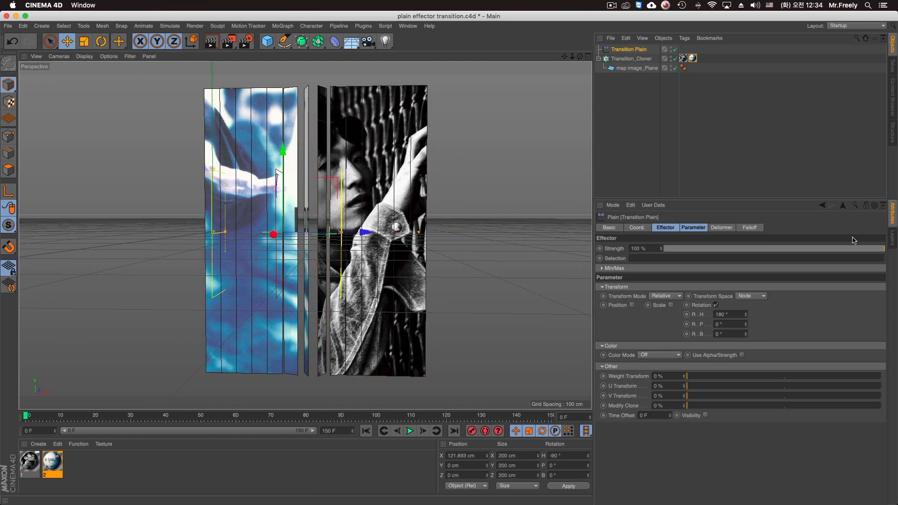
left_click(750, 228)
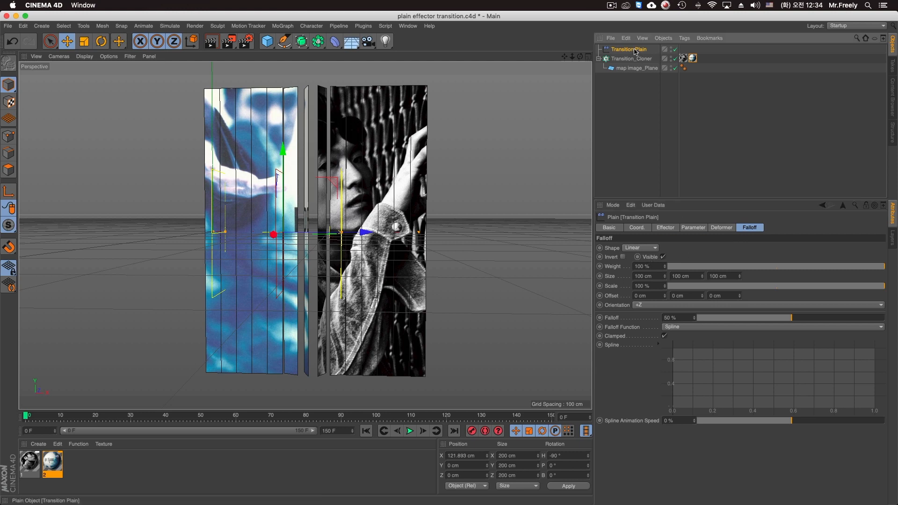
left_click_drag(365, 233, 234, 253)
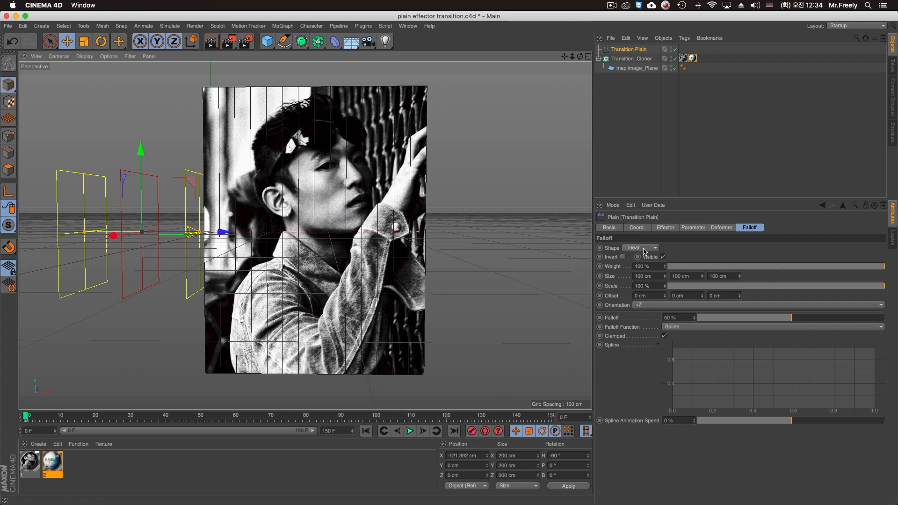
left_click(639, 229)
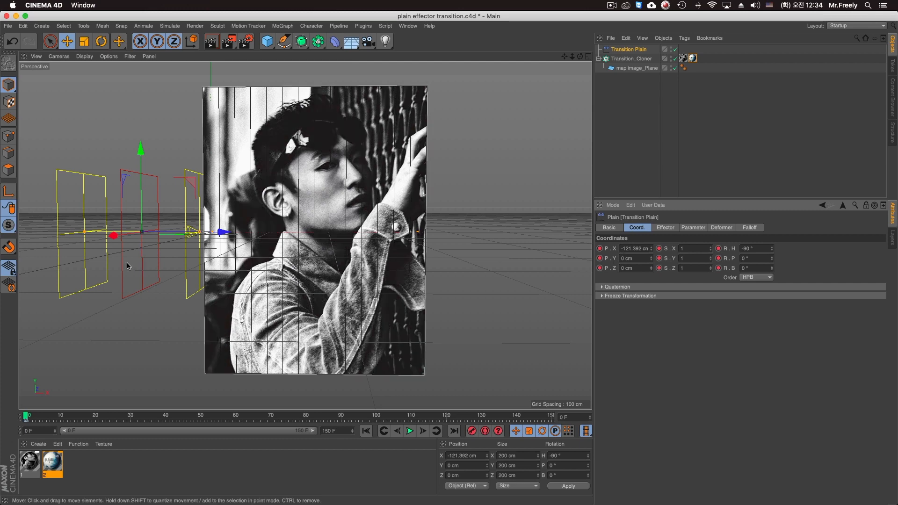
Delete the Transition Plain effector's animation tracks for P.Y, P.Z, scale and rotation, keeping only P.X animated.
mouse_move(222, 230)
left_mouse_down()
mouse_move(249, 230)
mouse_move(235, 230)
left_mouse_up()
key("super+z")
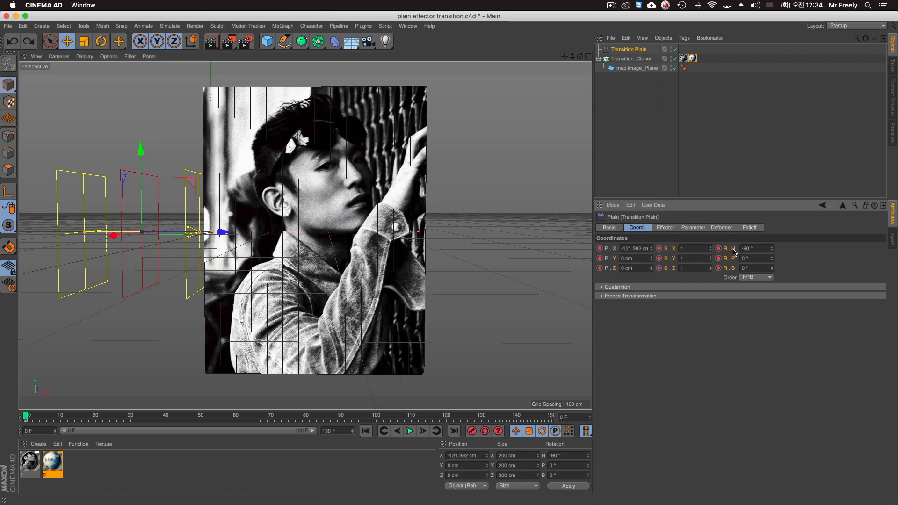
right_click(735, 252)
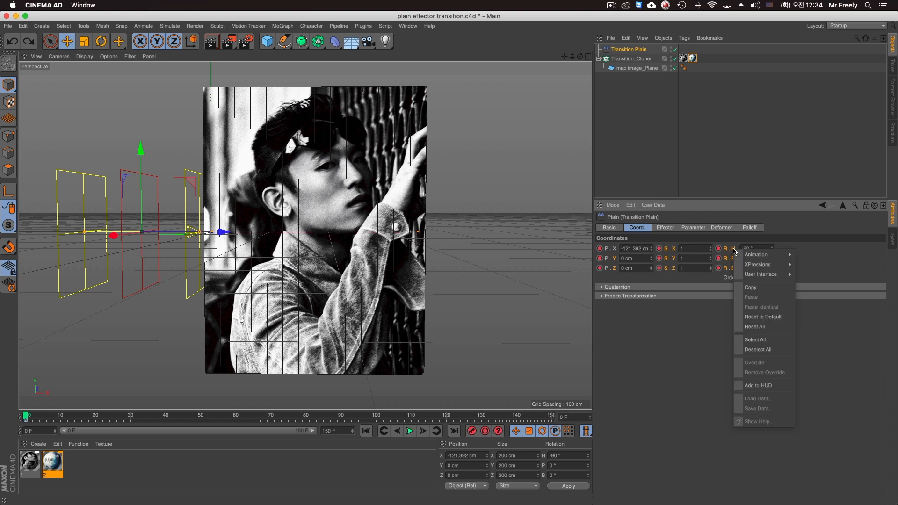
mouse_move(757, 254)
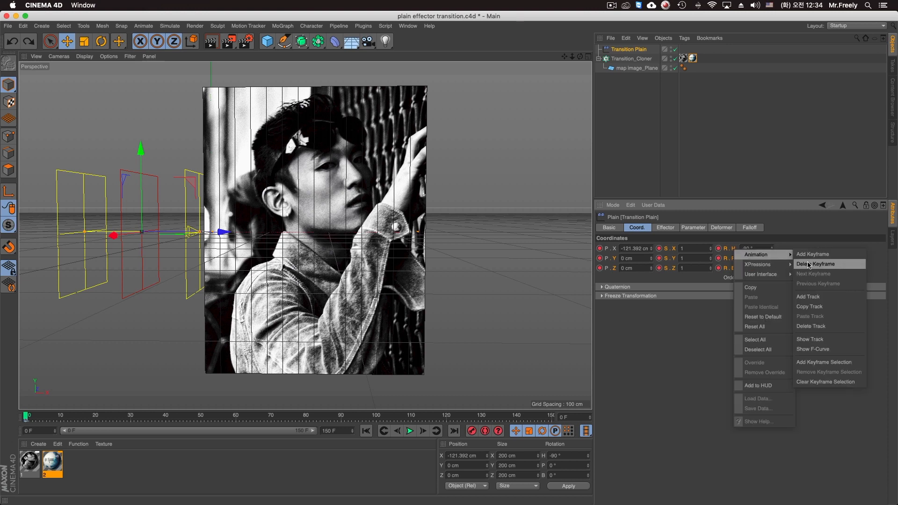
left_click(813, 326)
At frame 120, move the Transition Plain effector to about 463 cm on X and keyframe its P.X.
mouse_move(453, 418)
left_mouse_down()
mouse_move(388, 419)
mouse_move(446, 420)
left_mouse_up()
left_click_drag(225, 232, 568, 233)
left_click(599, 248)
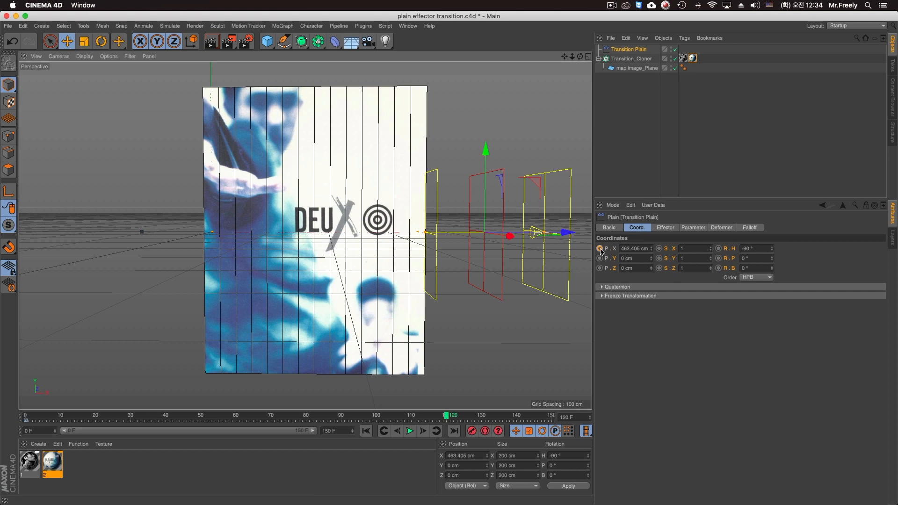
Play the transition animation from the start and examine the flipping strips up close.
left_click(365, 433)
left_click(410, 431)
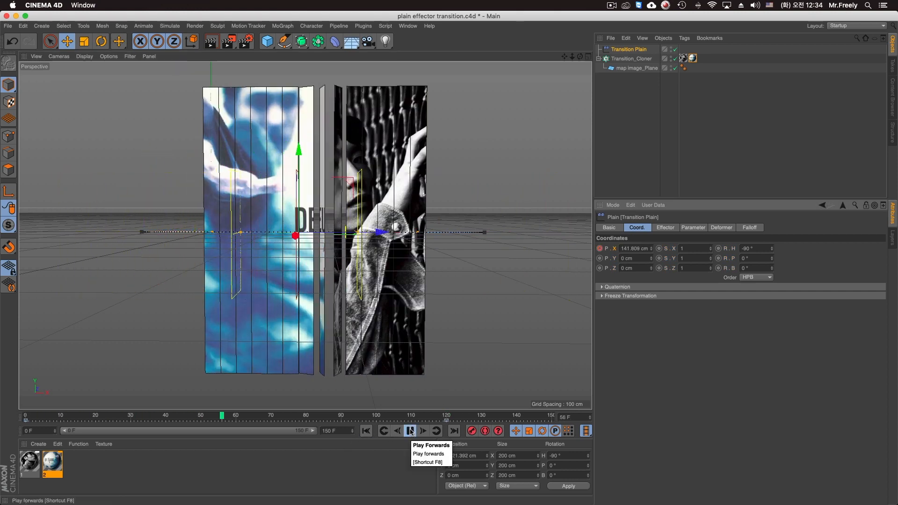
left_click(411, 431)
scroll(417, 233, "up", 5)
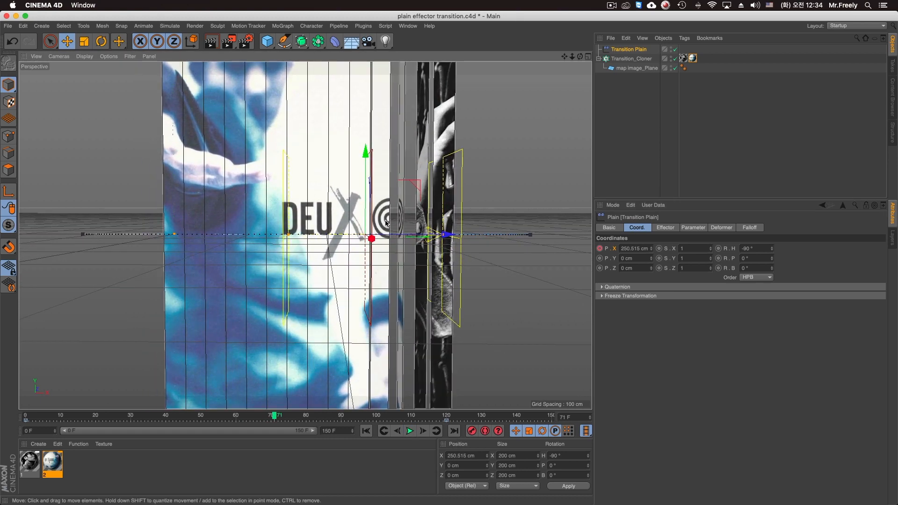
left_click(410, 431)
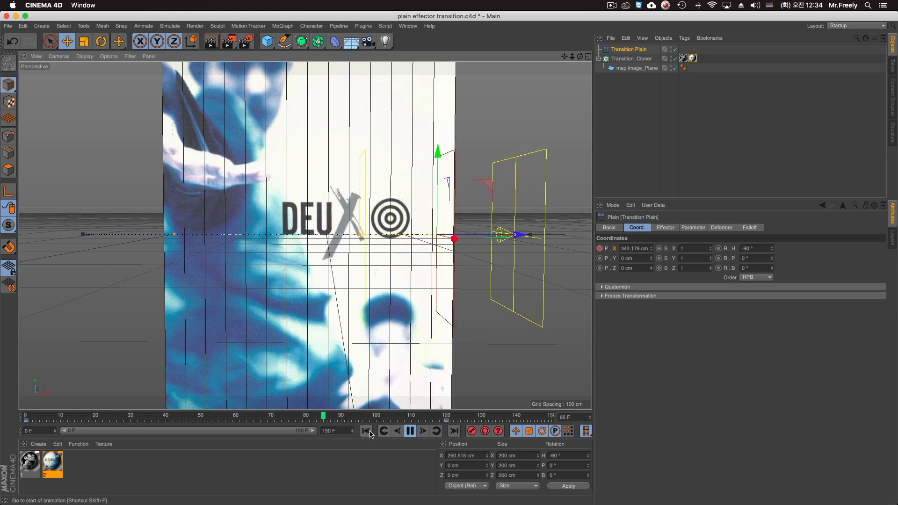
left_click(410, 431)
Raise the Transition Plain effector's Falloff to 76% and play the animation from the start.
left_click(750, 228)
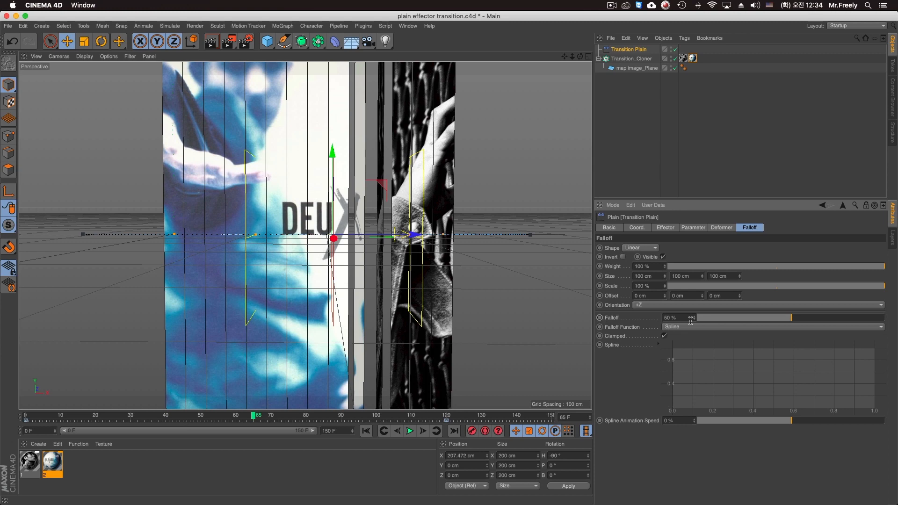
left_click_drag(802, 320, 841, 323)
left_click(366, 431)
left_click(410, 431)
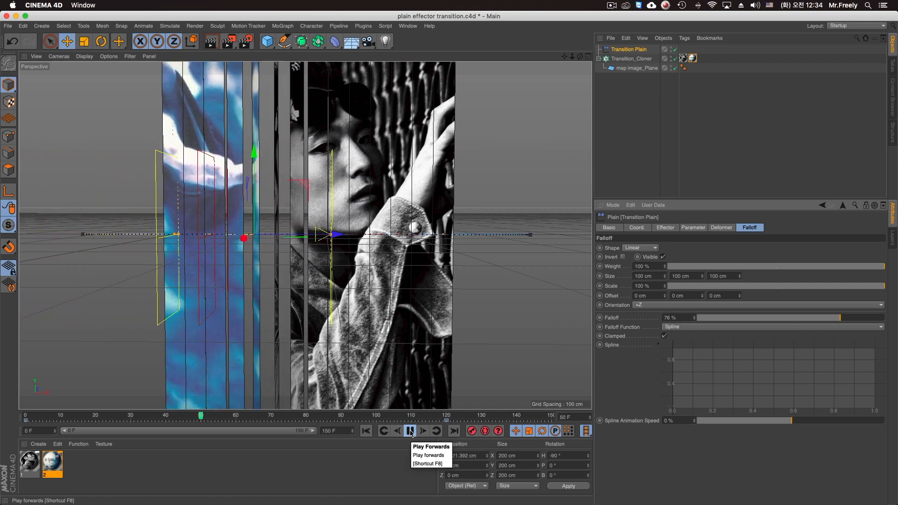
left_click(410, 431)
Lower the Transition Plain effector's Falloff to 20% and replay the animation from the start.
left_click_drag(754, 320, 734, 322)
left_click(367, 430)
left_click(410, 431)
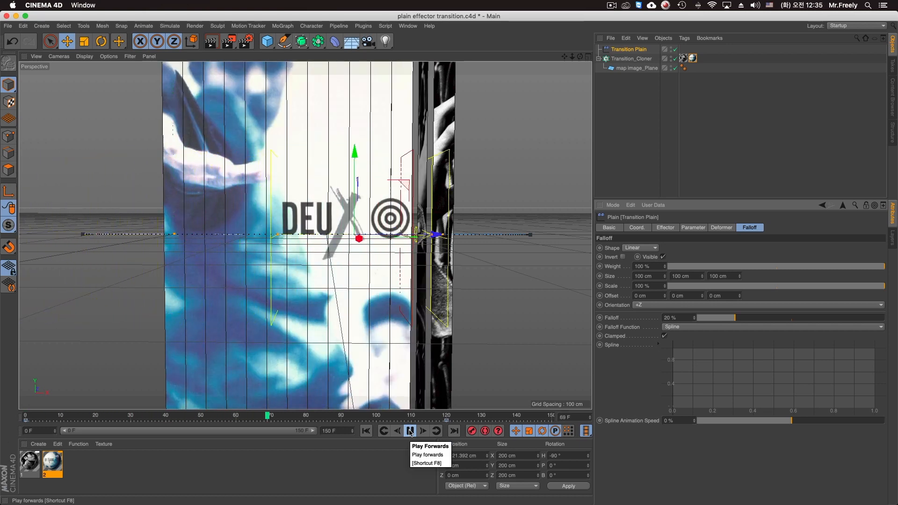
left_click(410, 431)
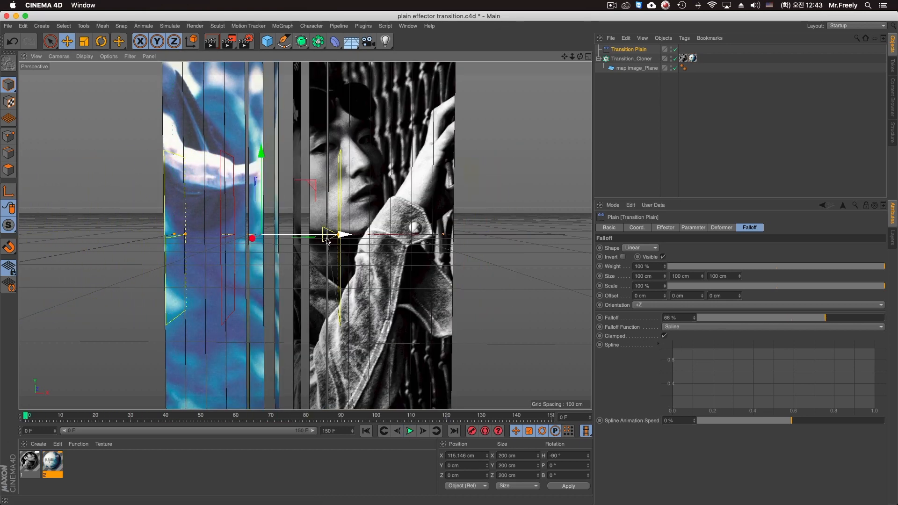